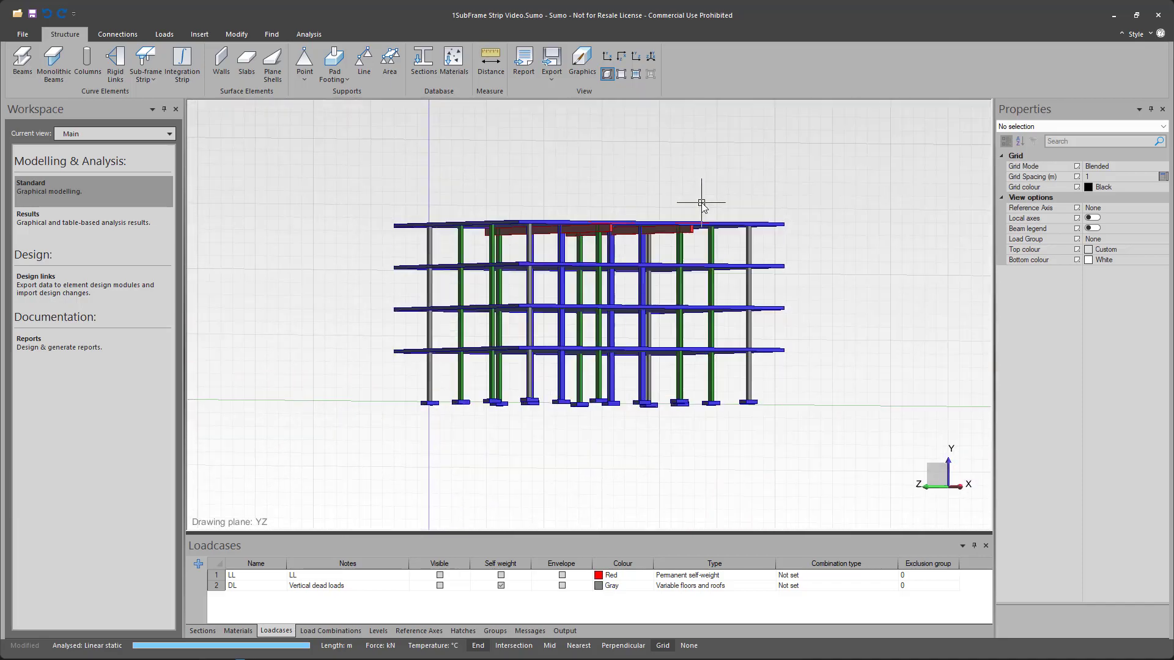
Orbit the four-storey frame model to an isometric view.
mouse_move(701, 204)
middle_down()
mouse_move(671, 183)
mouse_move(547, 245)
mouse_move(340, 254)
mouse_move(348, 526)
middle_up()
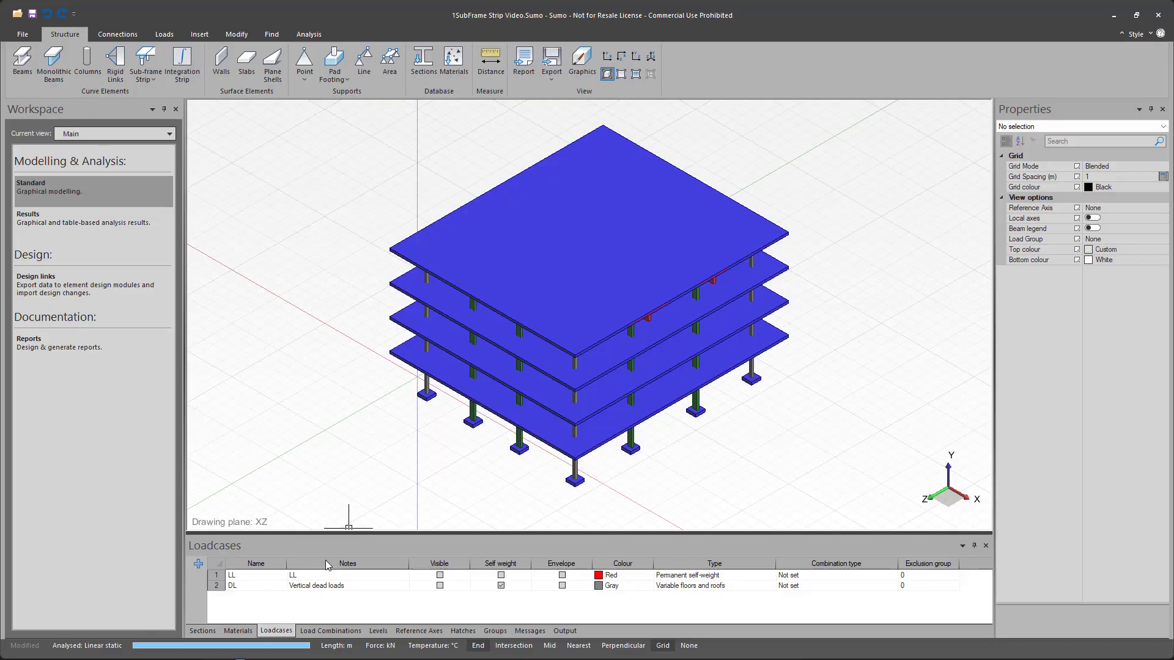
Display combination C1, then list Levels 0–4 at elevations 0, 3.8, 7, 10.2 and 13.4 m.
click(330, 630)
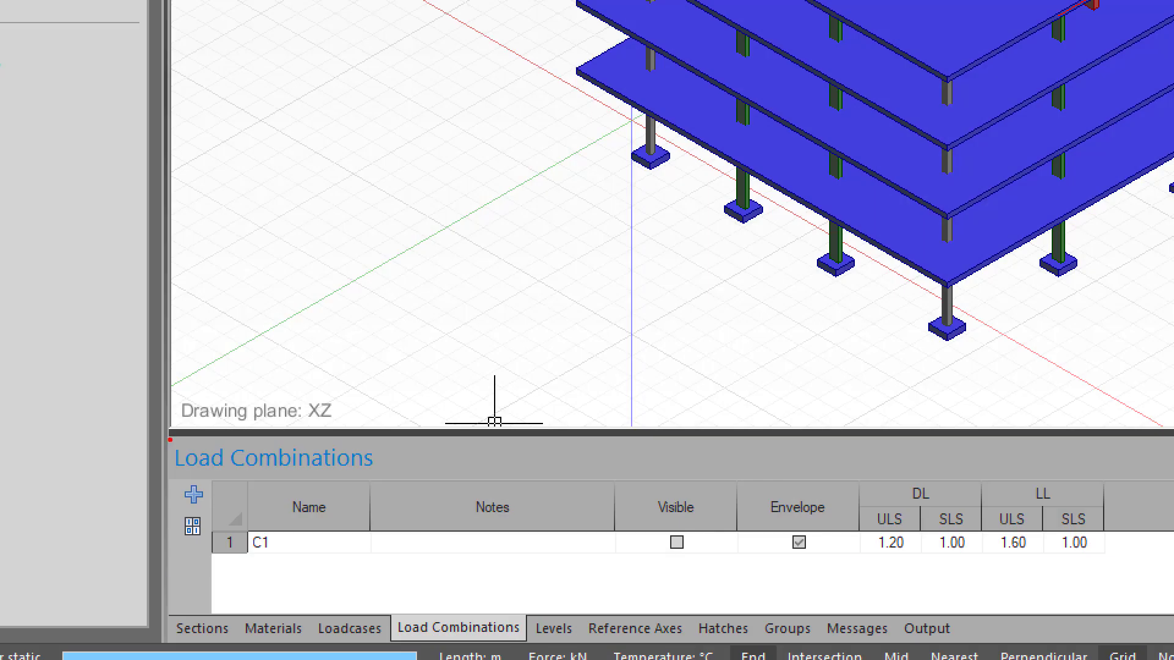
click(377, 630)
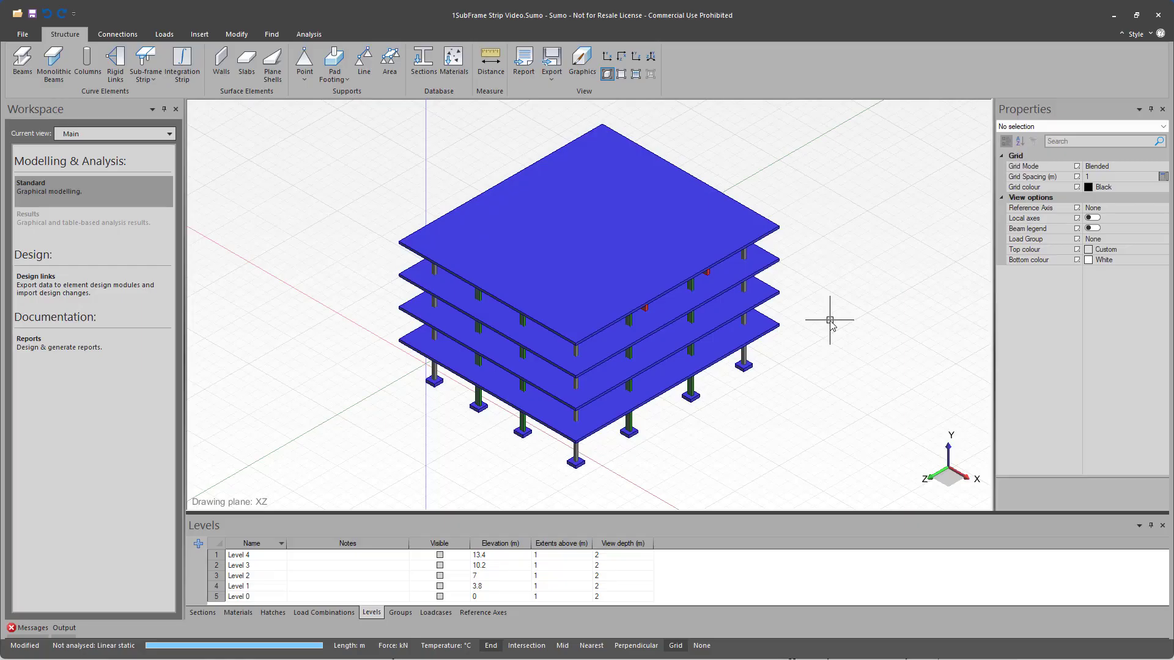
Show only Level 4 as a wireframe outline in top view.
click(170, 136)
click(120, 250)
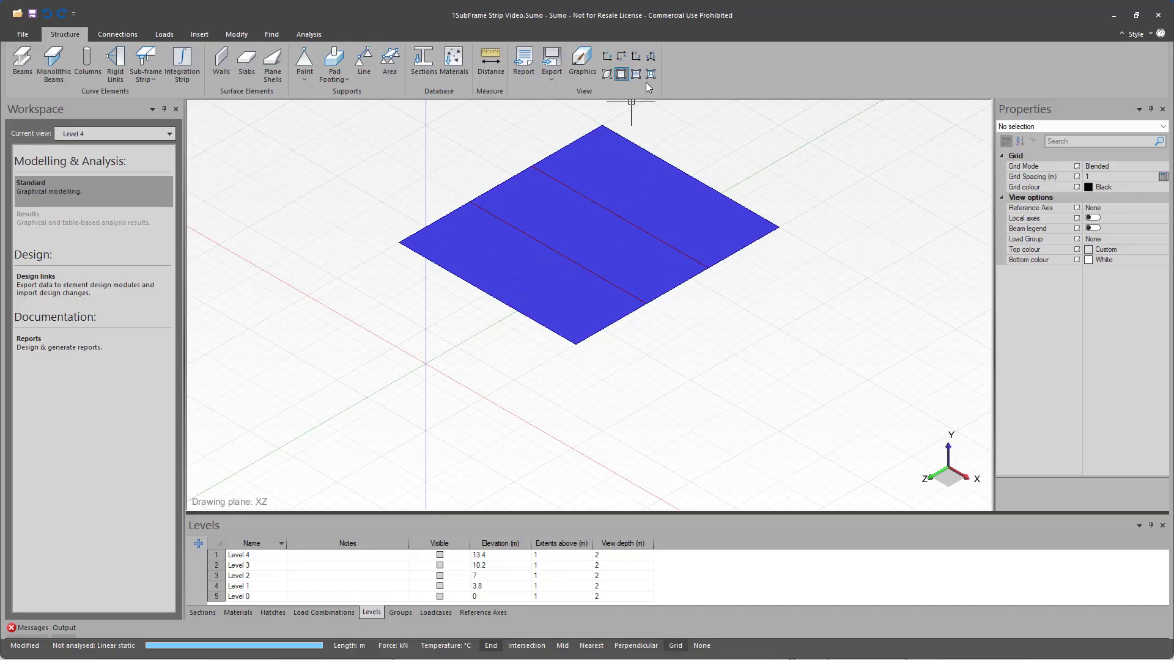
click(658, 63)
click(621, 57)
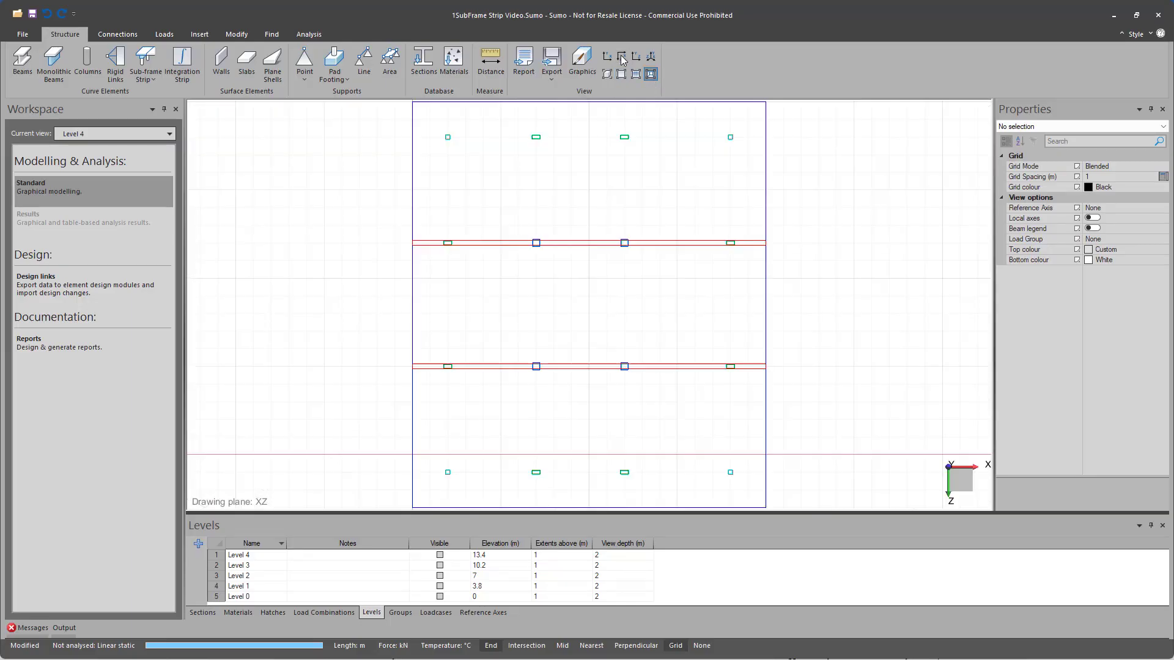
Draw a red sub-frame strip, 1.5 m each side, along z = -12 from x = 0 to 20 m.
click(145, 62)
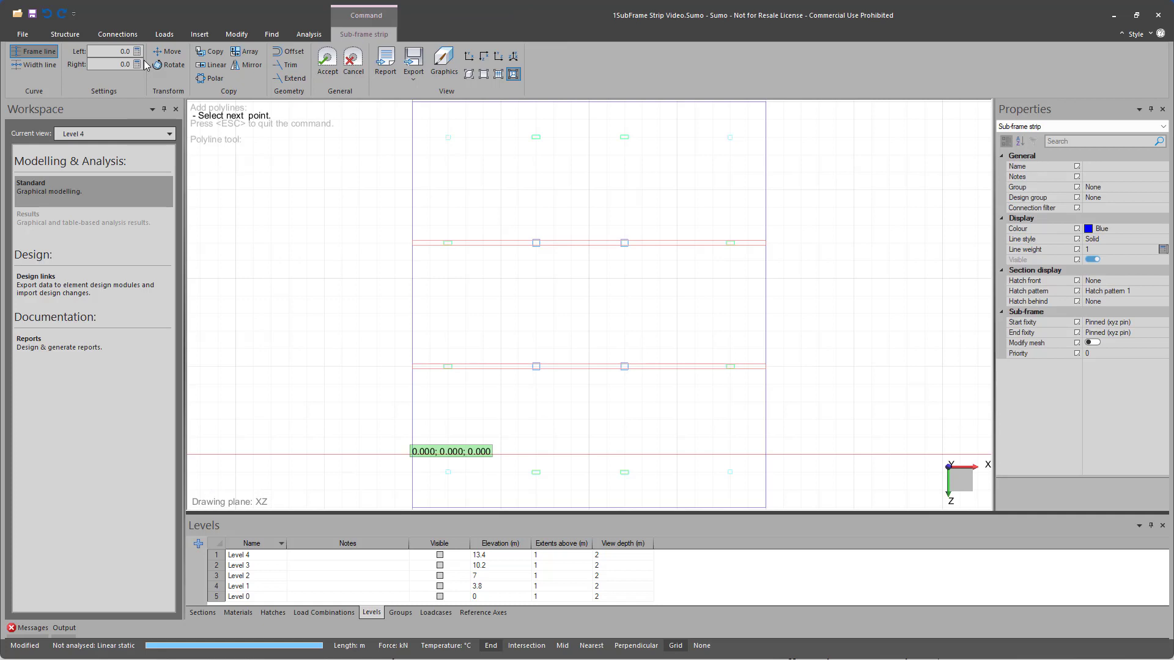
click(164, 65)
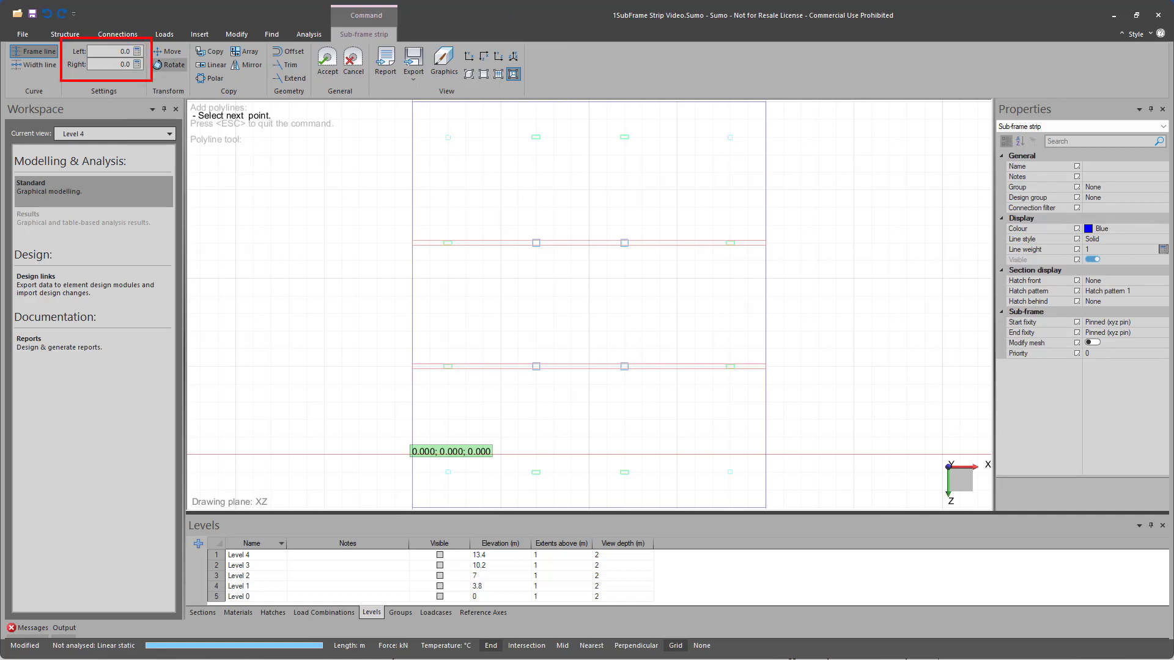
double_click(128, 63)
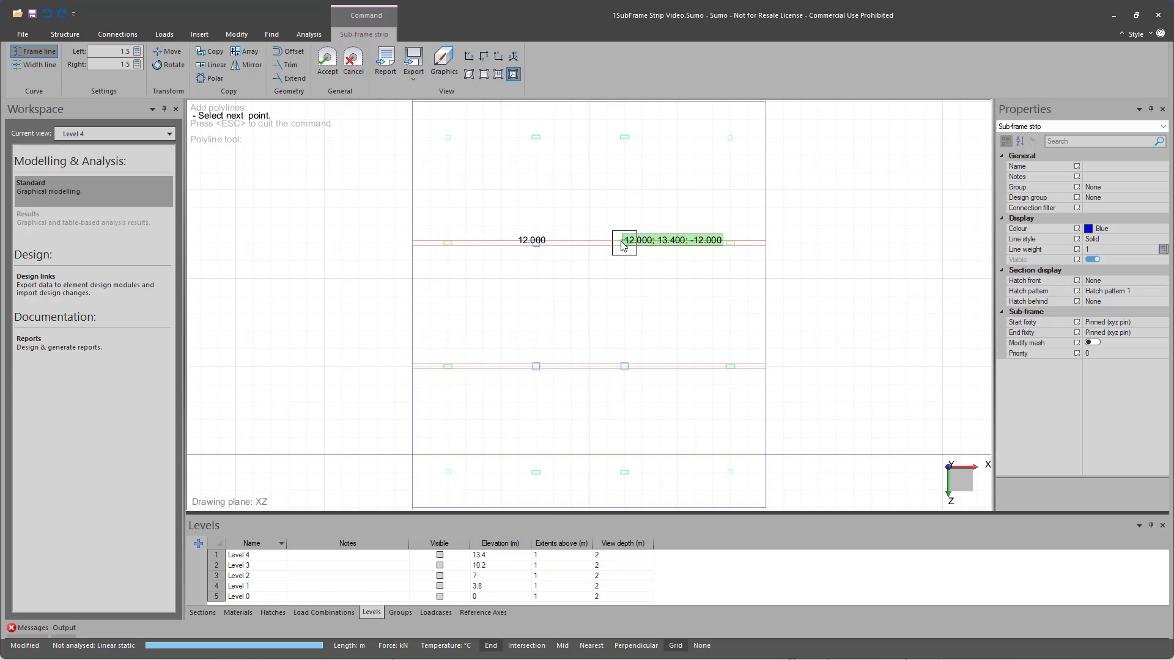
click(769, 244)
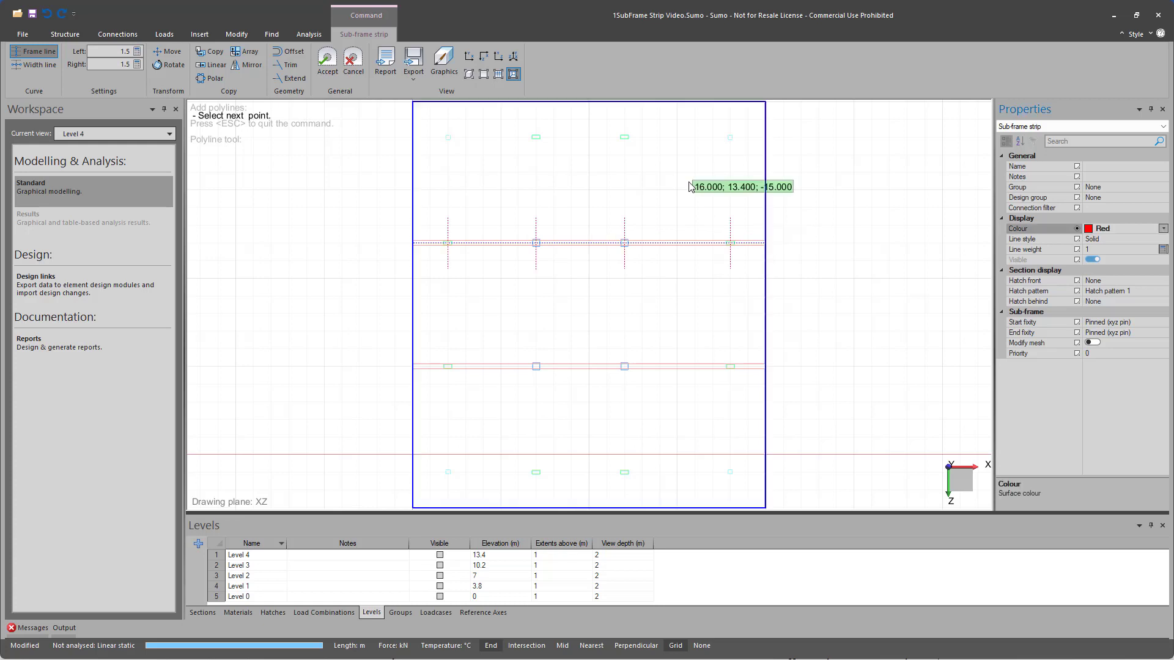
click(331, 66)
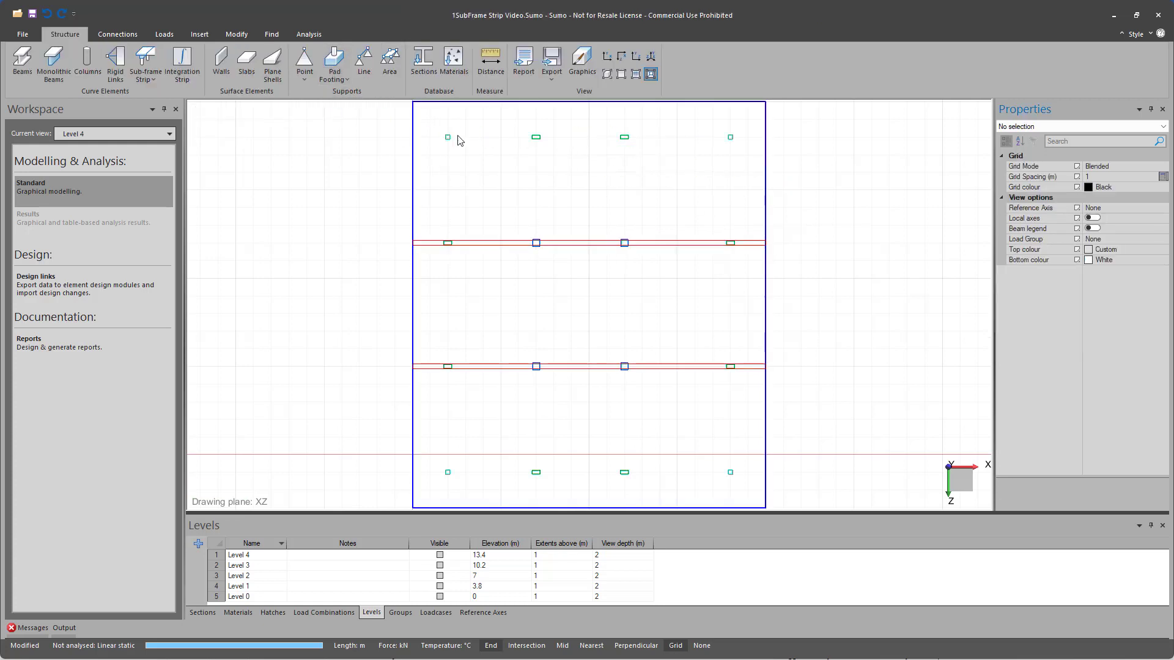
click(621, 74)
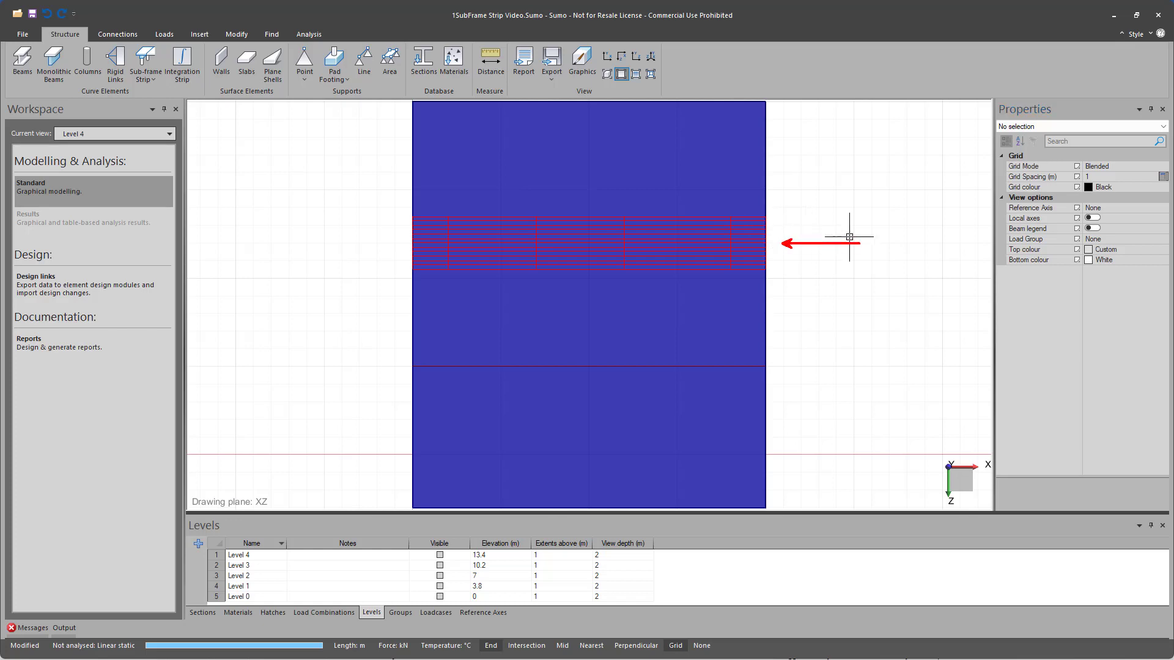
click(650, 74)
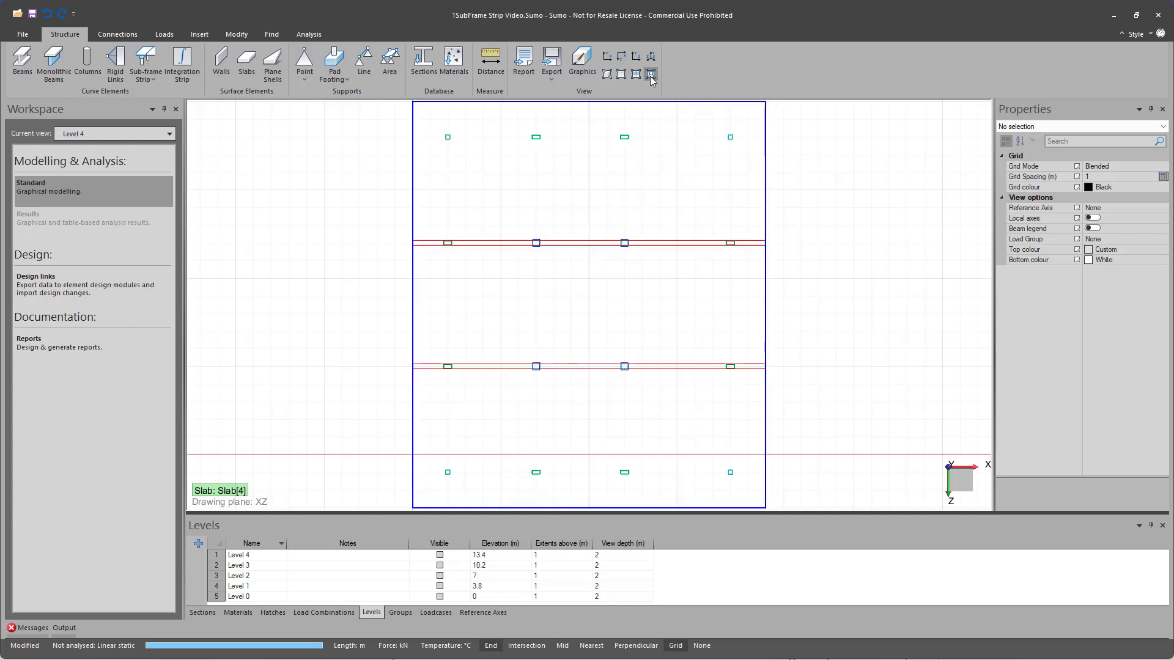
Start a second sub-frame strip with 0 m side widths at the slab's left edge.
click(145, 61)
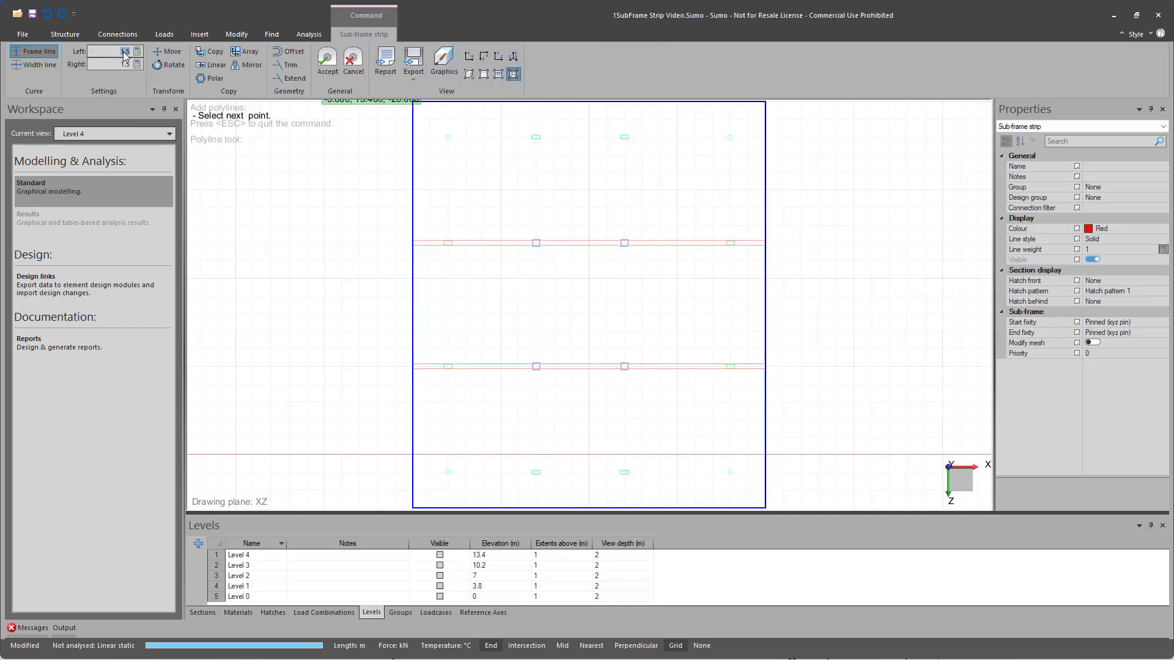
double_click(129, 64)
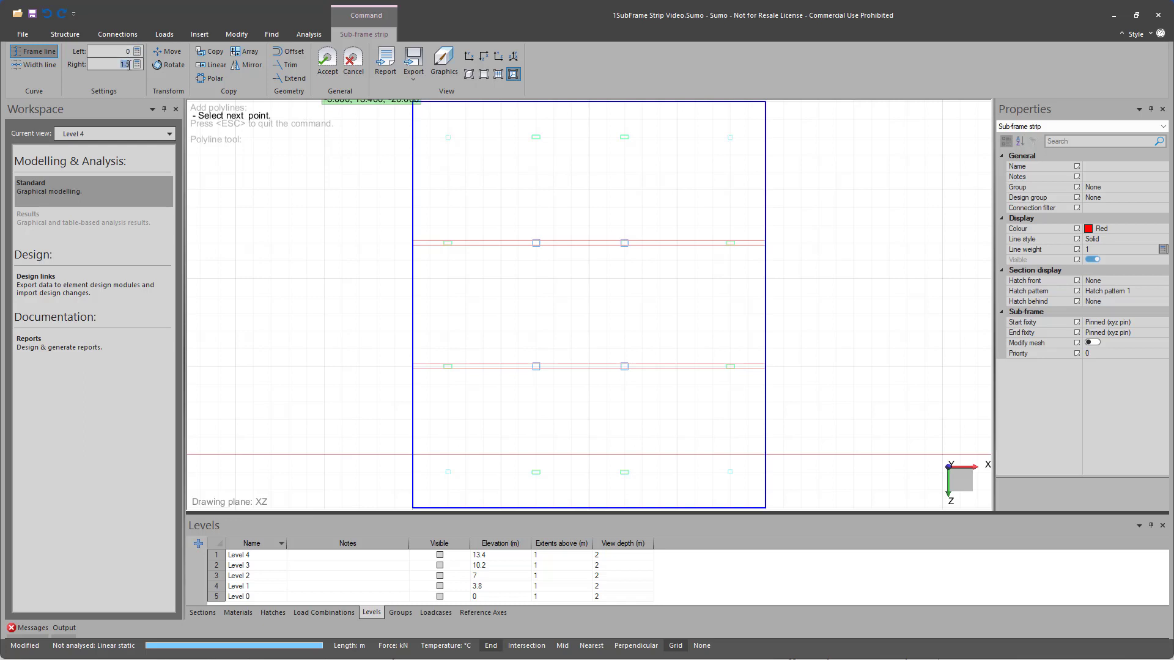
text(0)
click(38, 52)
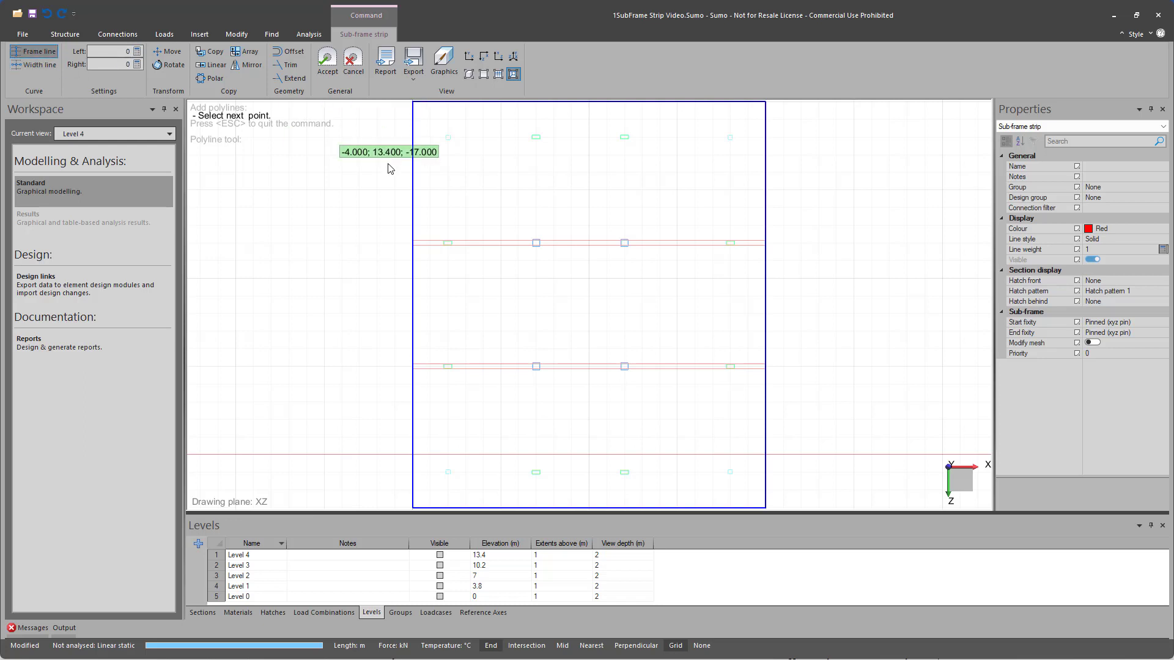
click(413, 366)
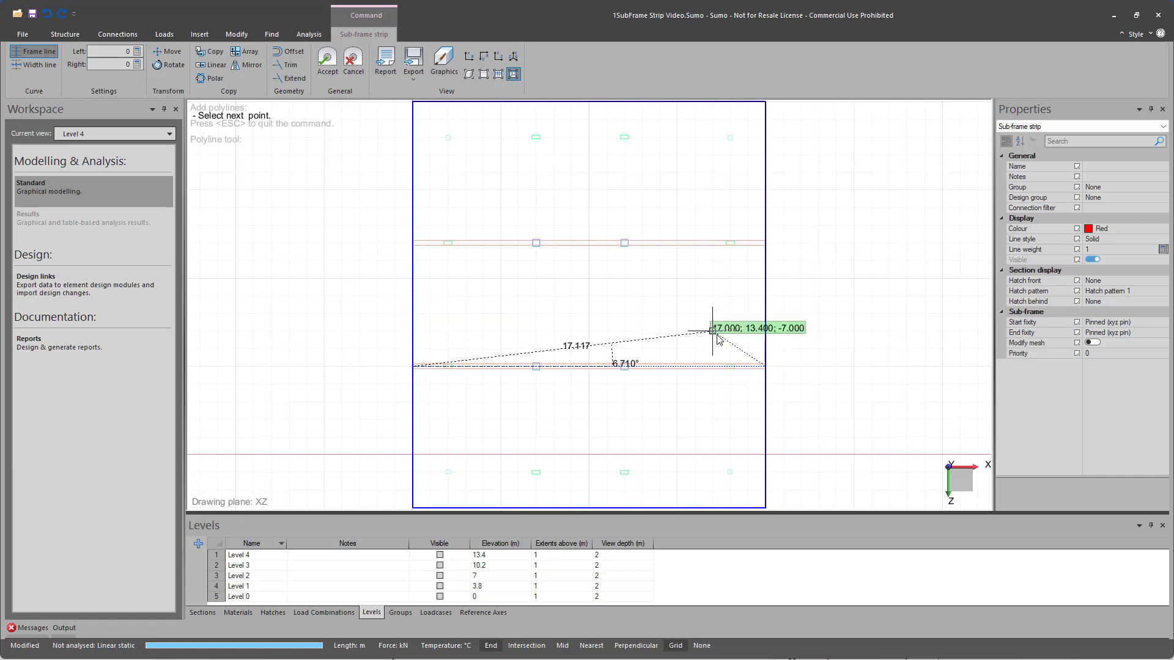
Draw a 4 m width line from -3 to -7 along the slab's left edge.
click(34, 65)
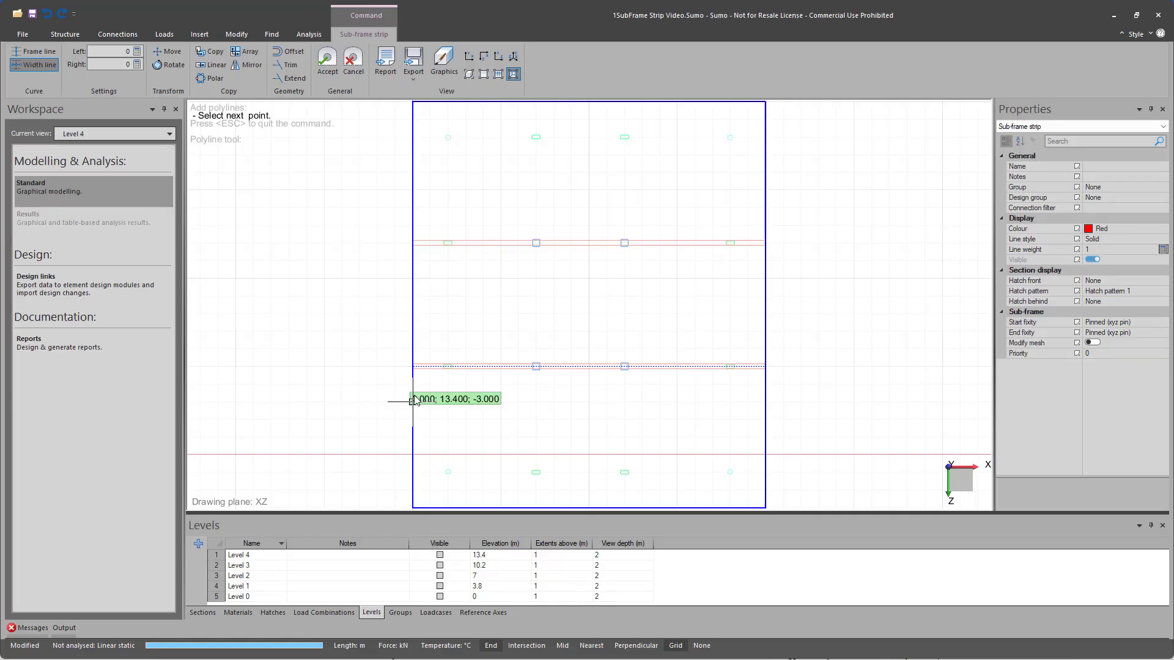
click(414, 400)
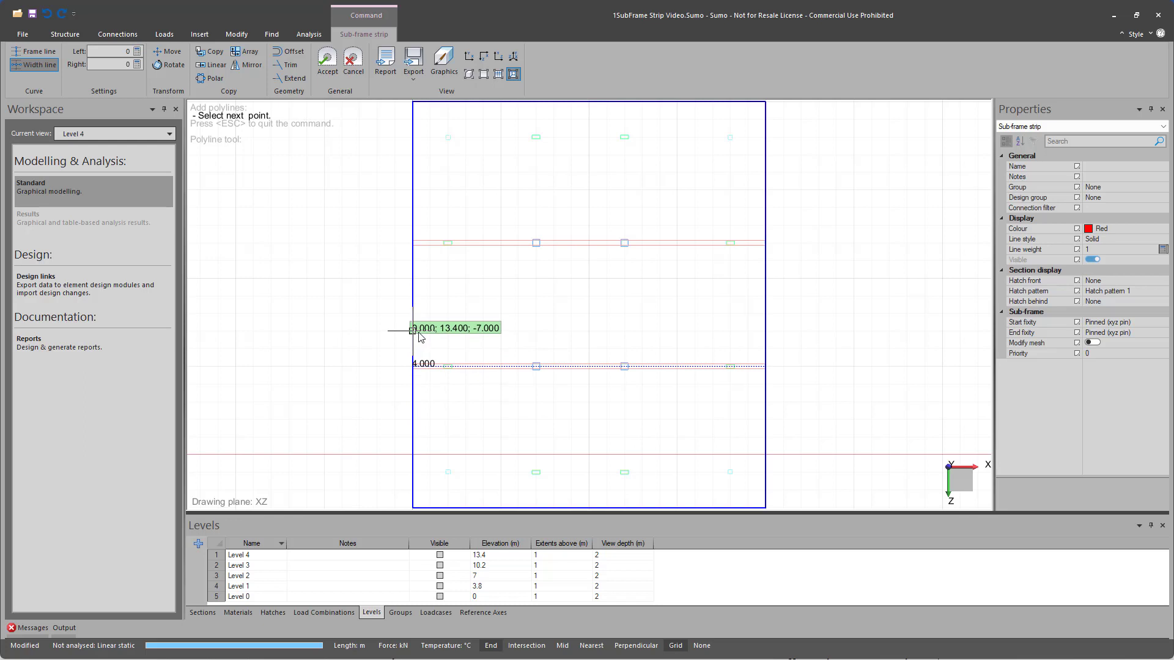
key(Escape)
scroll(429, 355, up, 2)
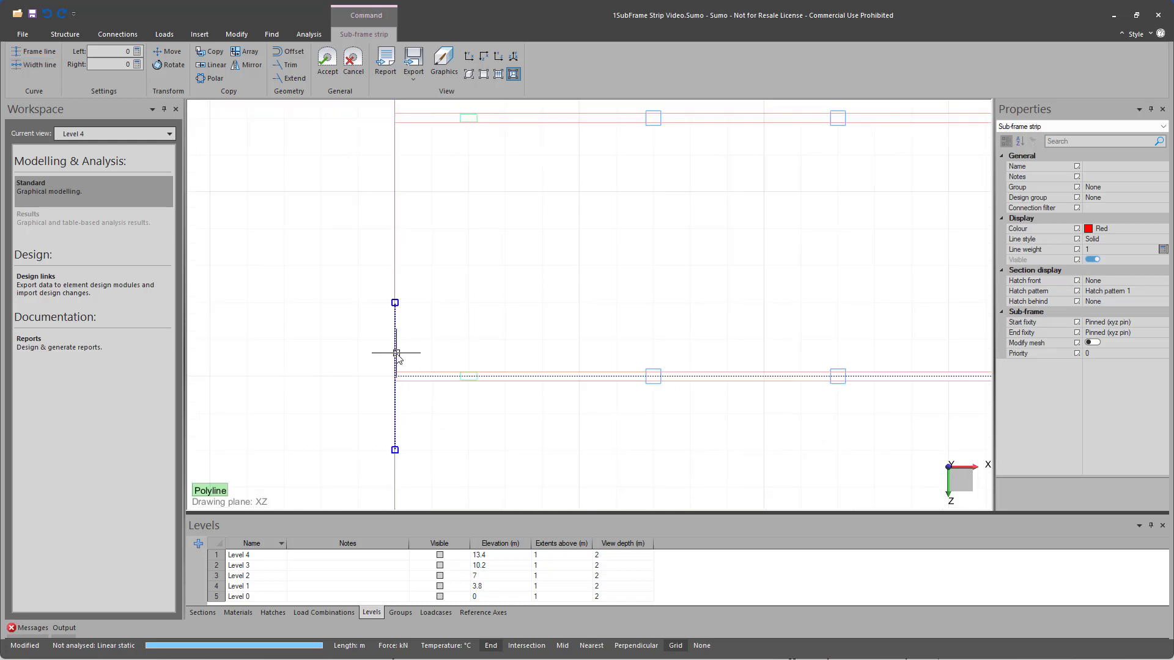
Copy the width line 20 times at 1 m spacing, then solve the analysis.
click(214, 63)
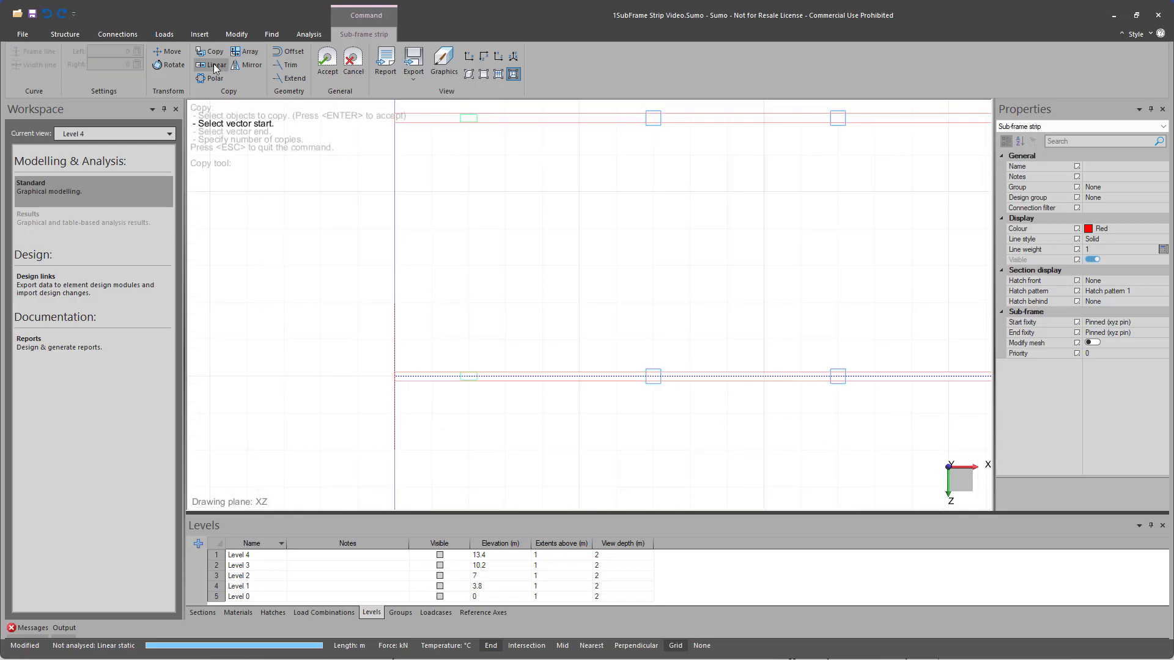
click(395, 375)
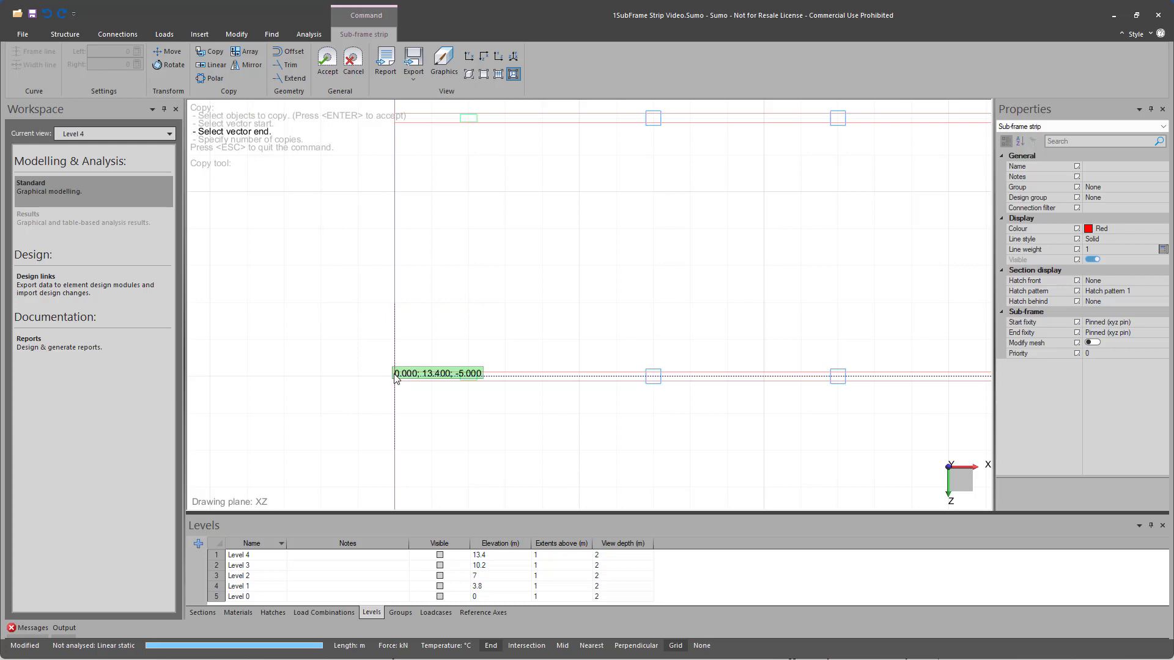
click(426, 376)
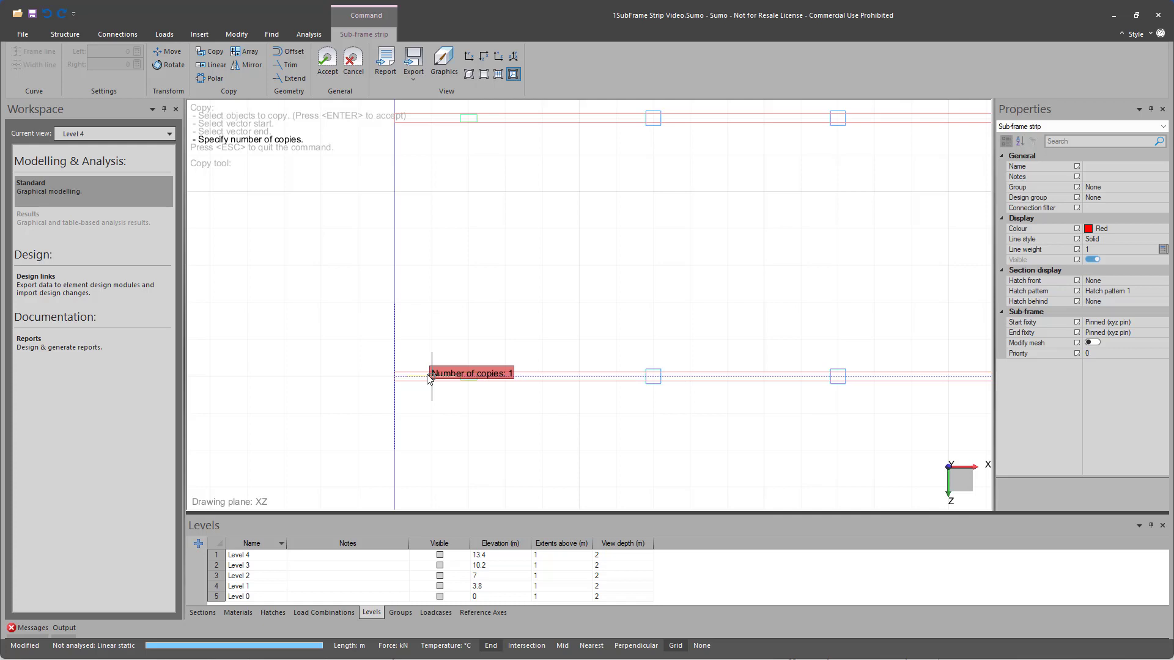
text(20)
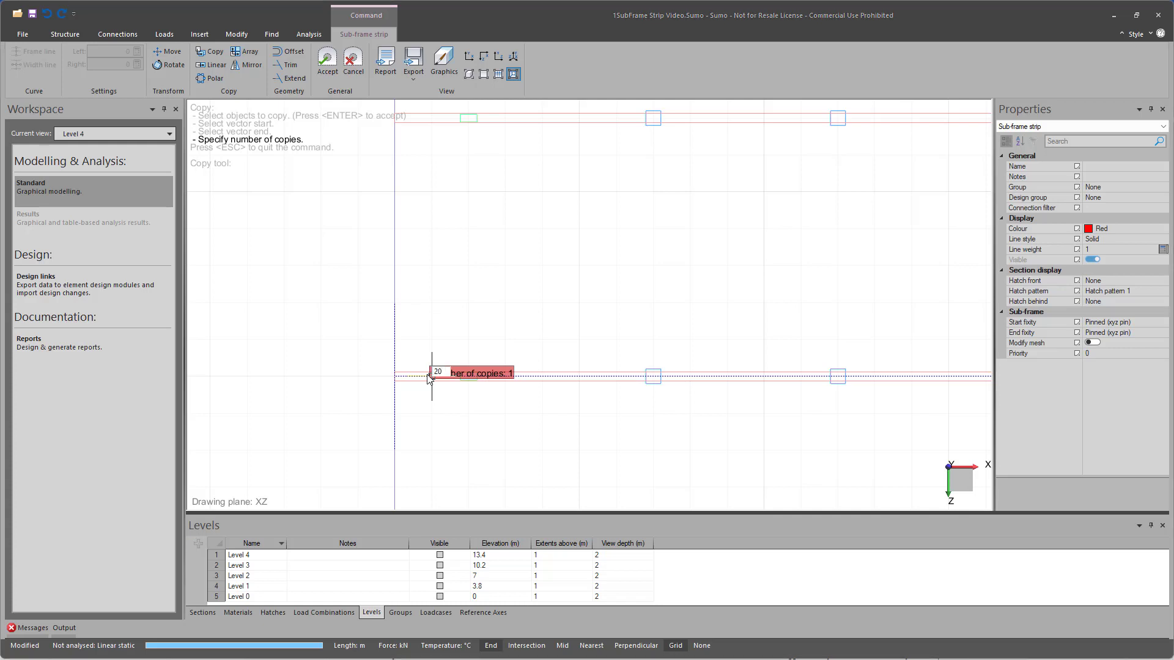
key(Return)
scroll(422, 378, down, 2)
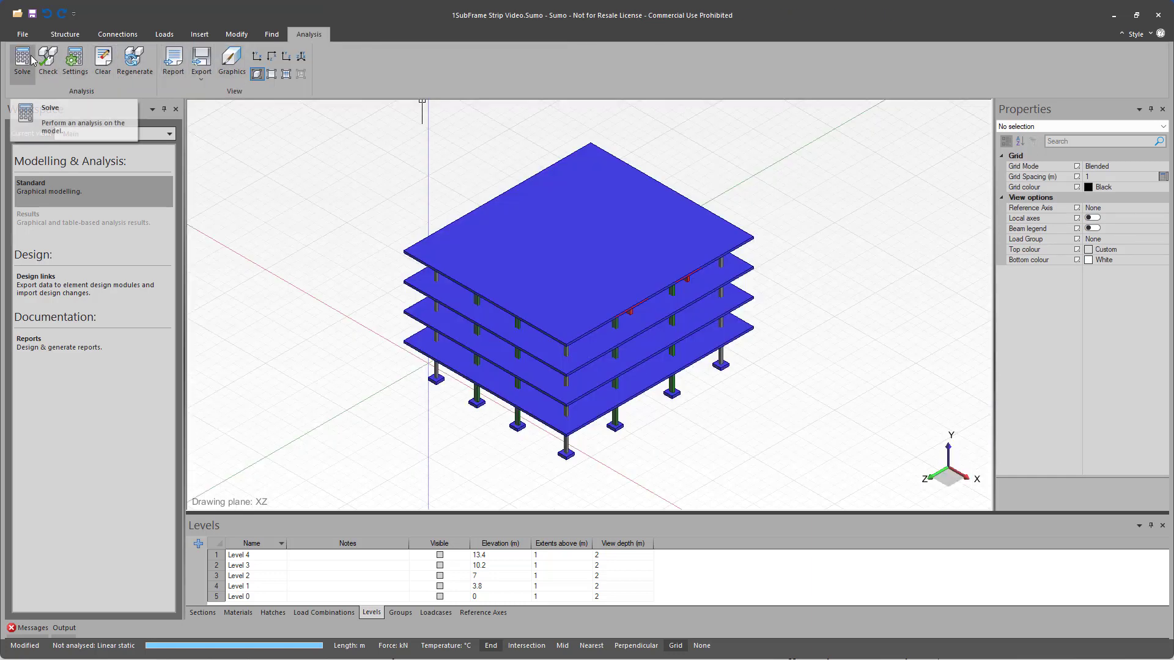
click(26, 59)
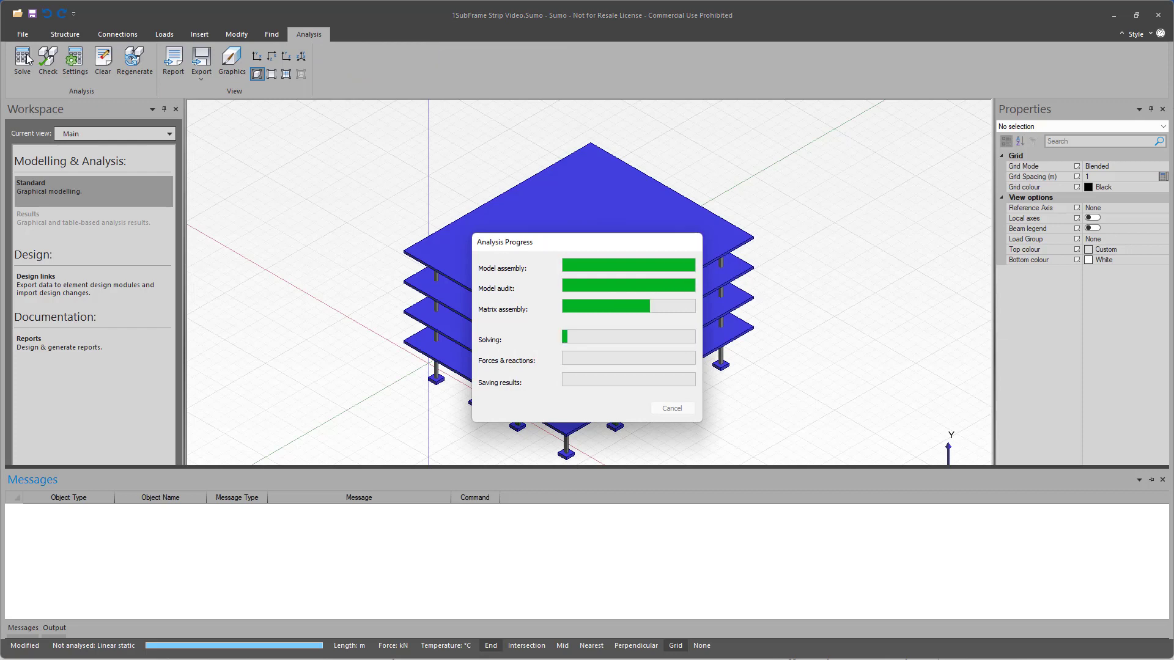
Display LL strip forces as Plate Moment diagrams along both strips.
click(119, 220)
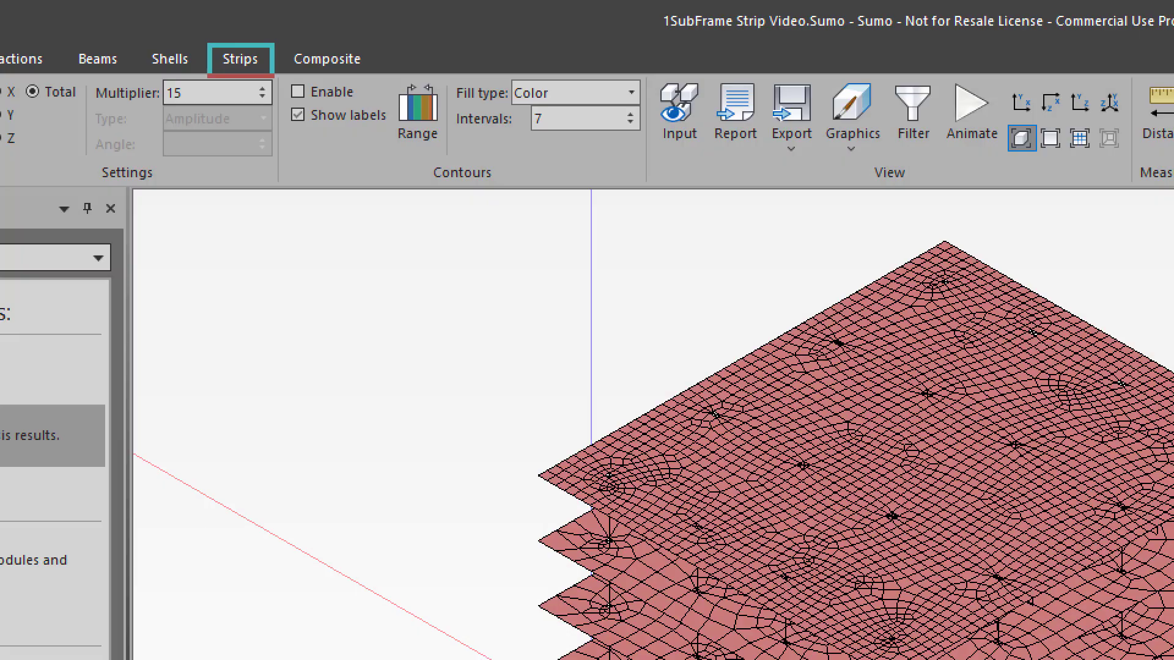
click(241, 60)
click(212, 52)
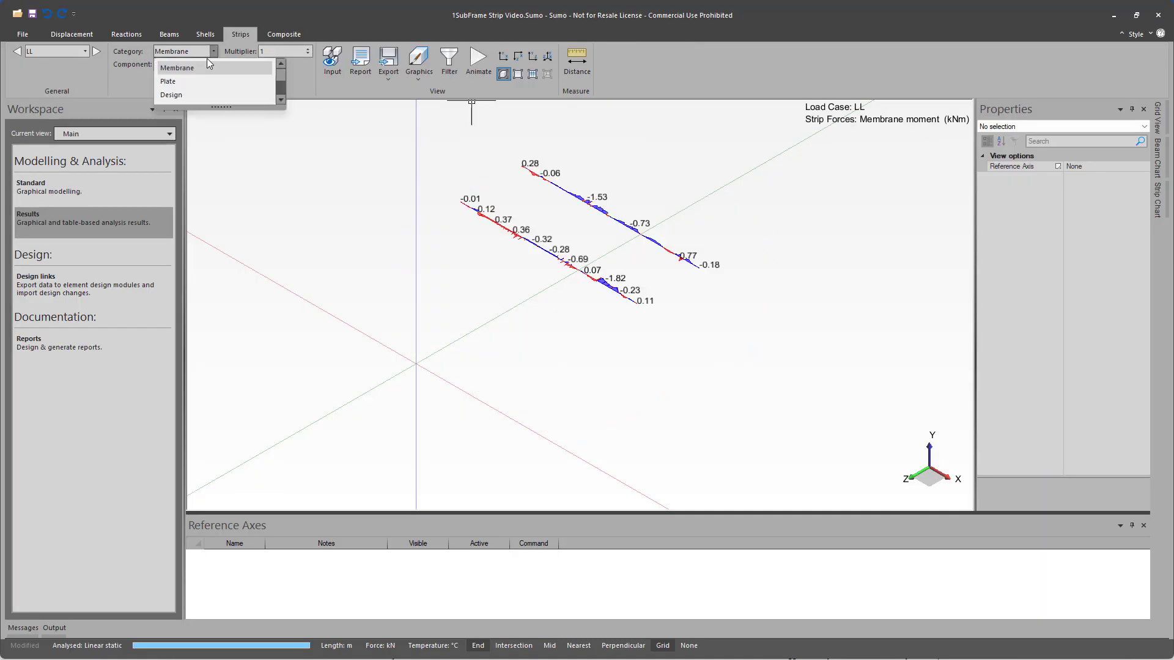
click(197, 79)
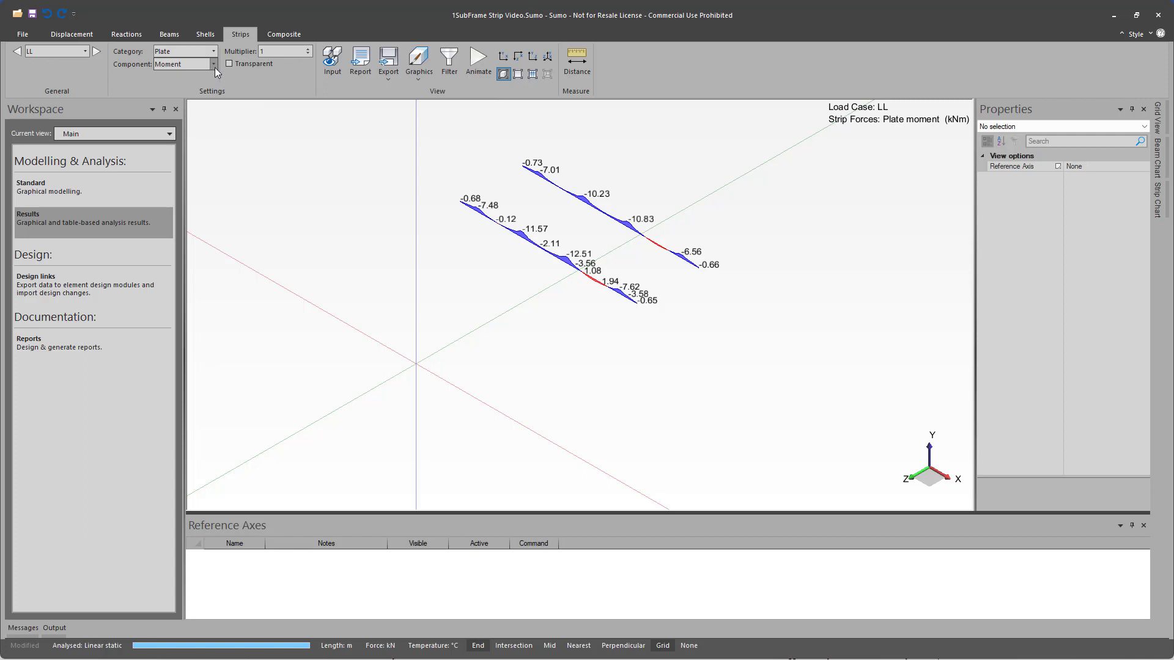
click(214, 67)
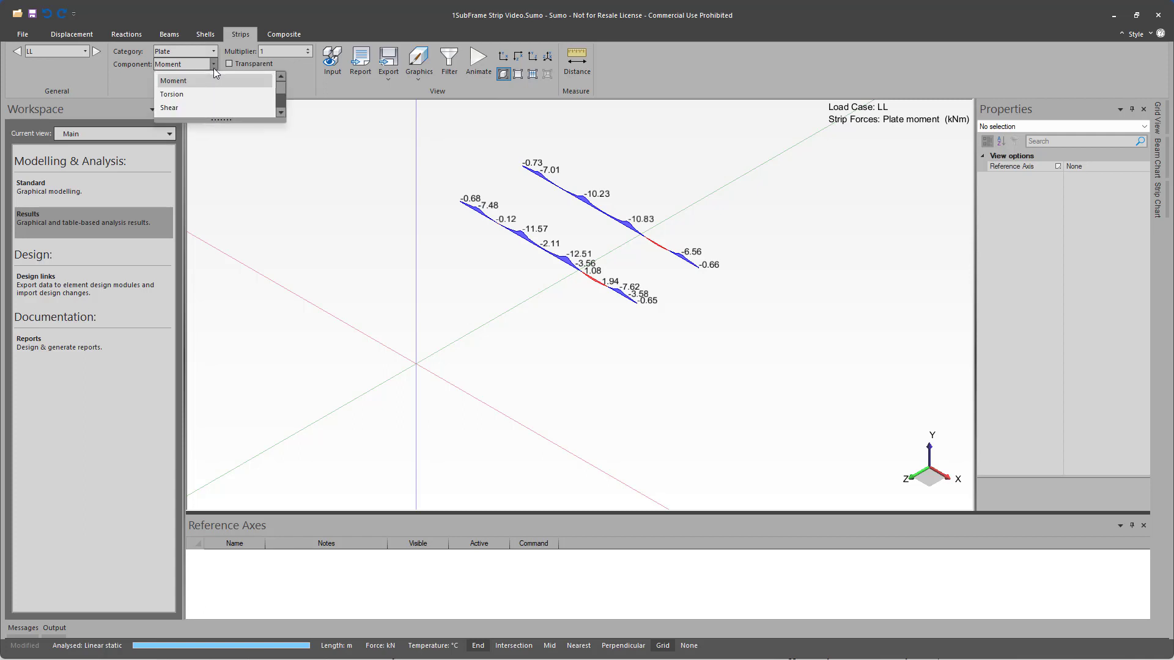
click(208, 78)
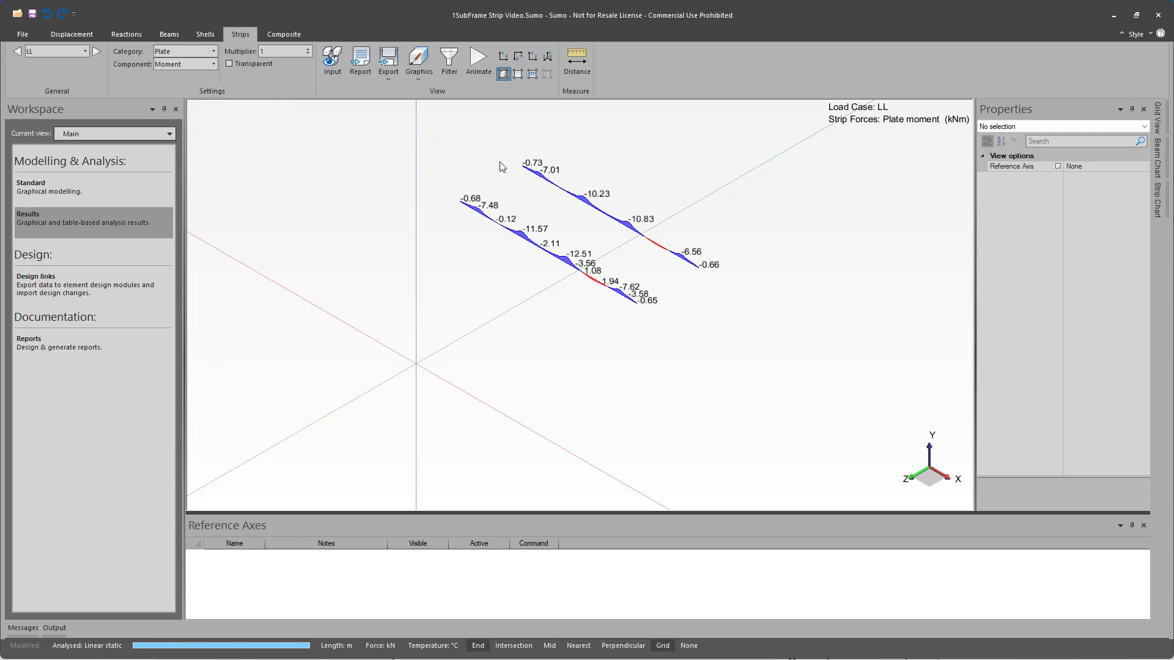
Chart Plate Moment for all cases (DL, LL, C1) on sub-frame strip 4.
click(1156, 202)
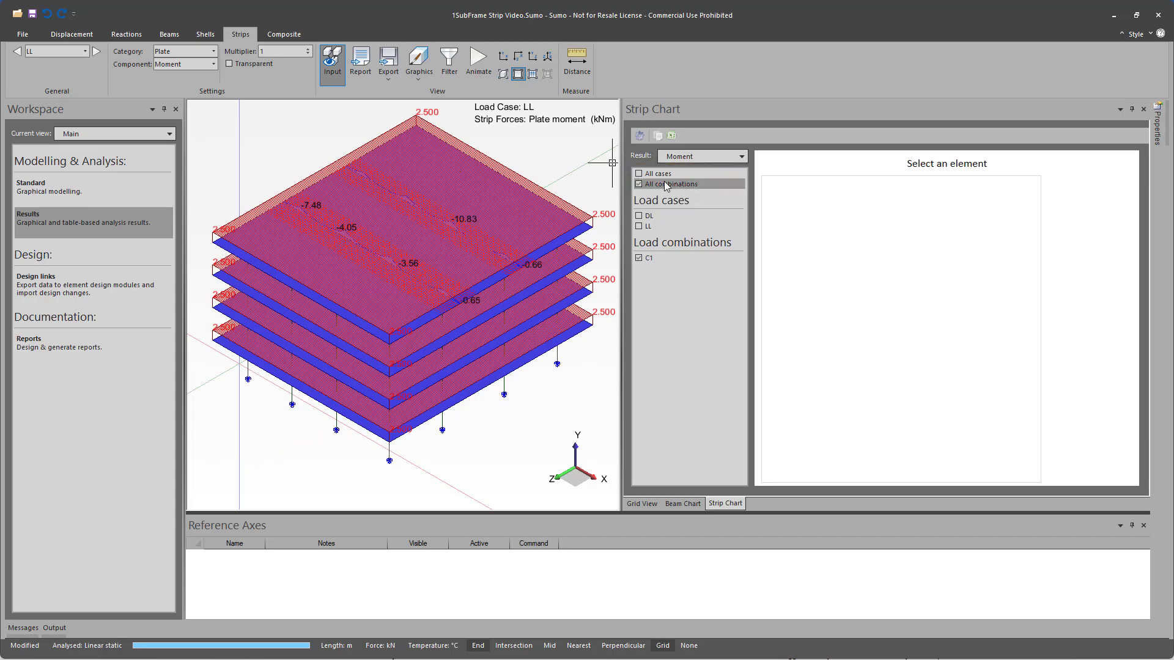
click(641, 176)
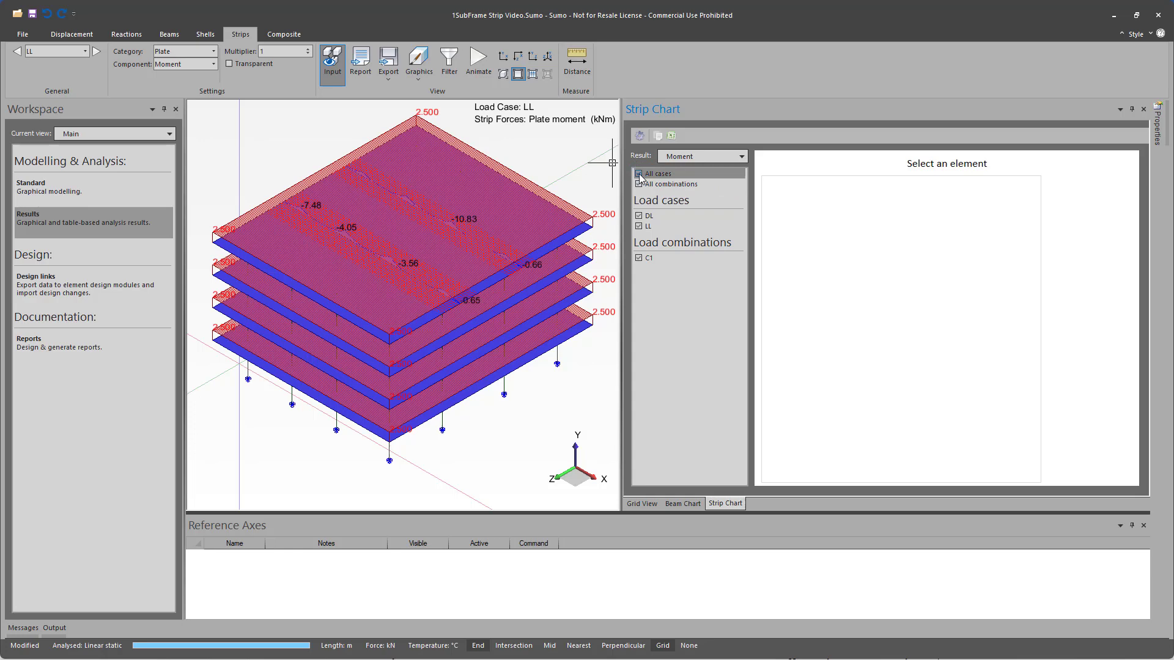
click(742, 157)
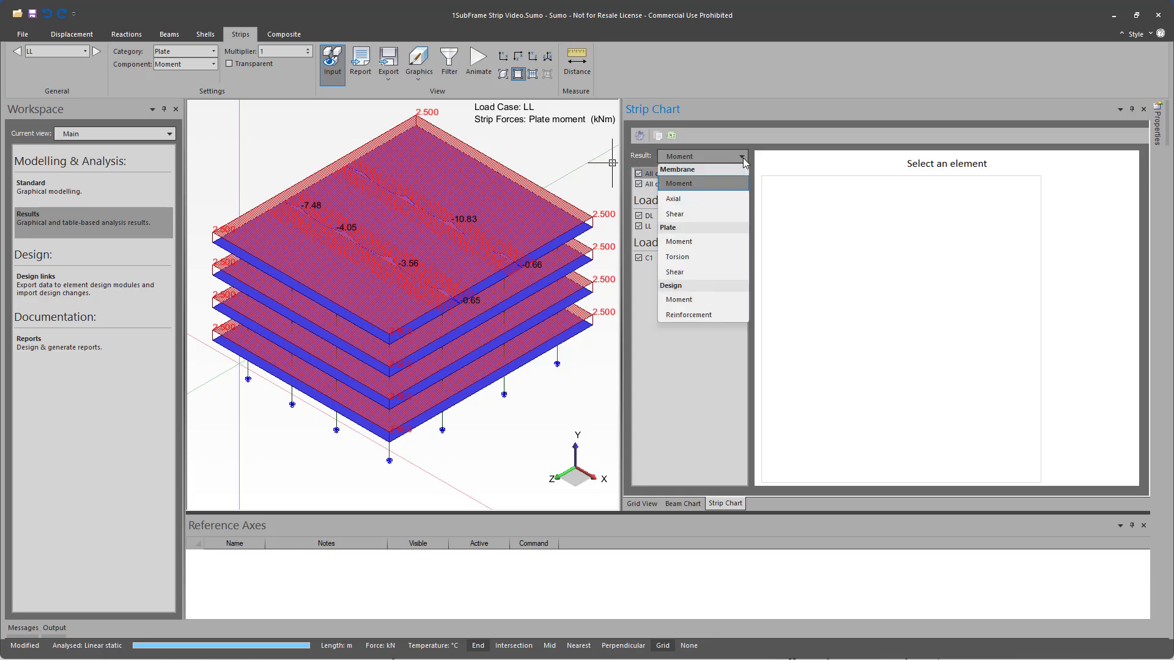
click(703, 241)
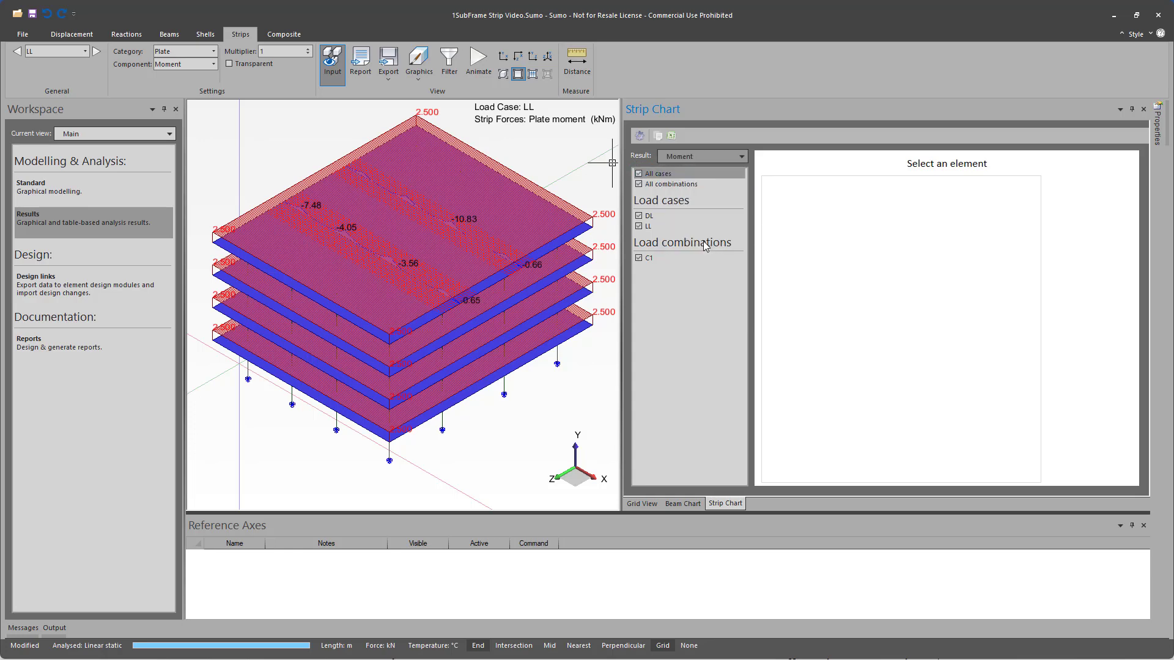
click(527, 267)
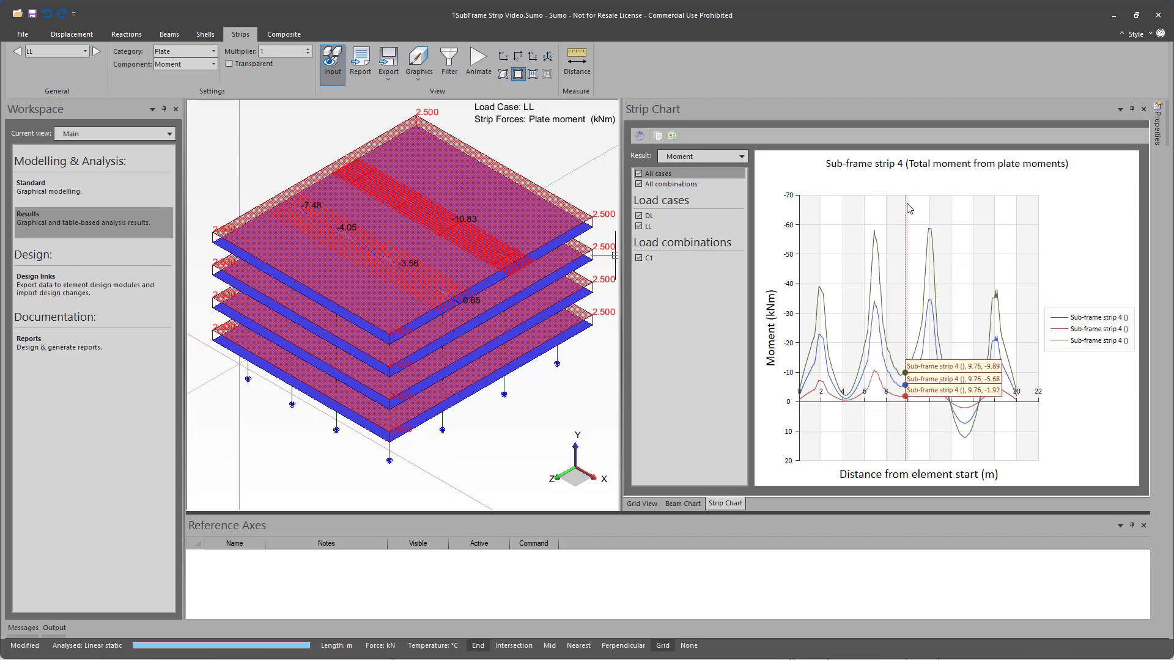
Chart Design Reinforcement, add sub-frame strip 5, then switch back to Plate Moment.
click(742, 157)
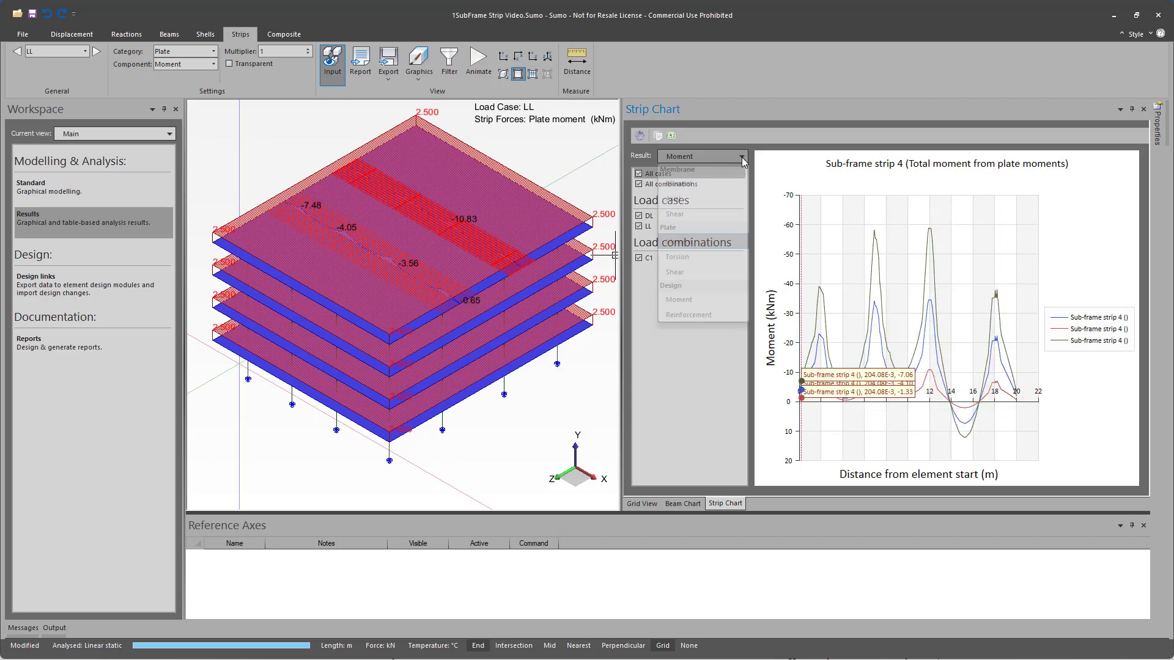
click(695, 314)
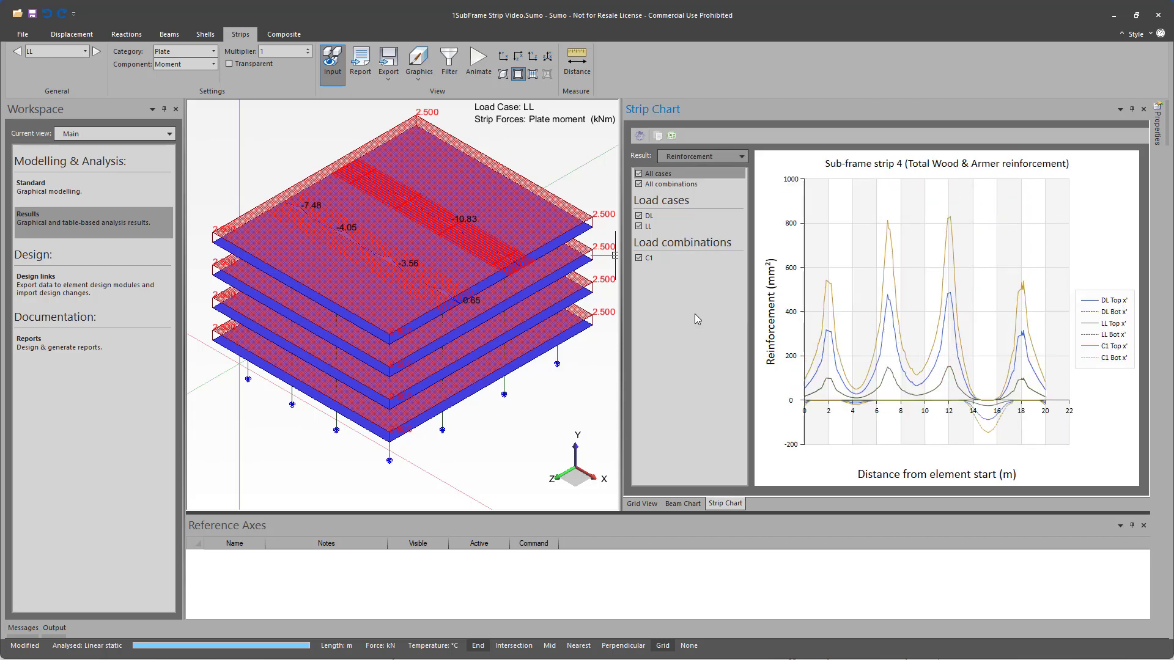
ctrl+click(458, 305)
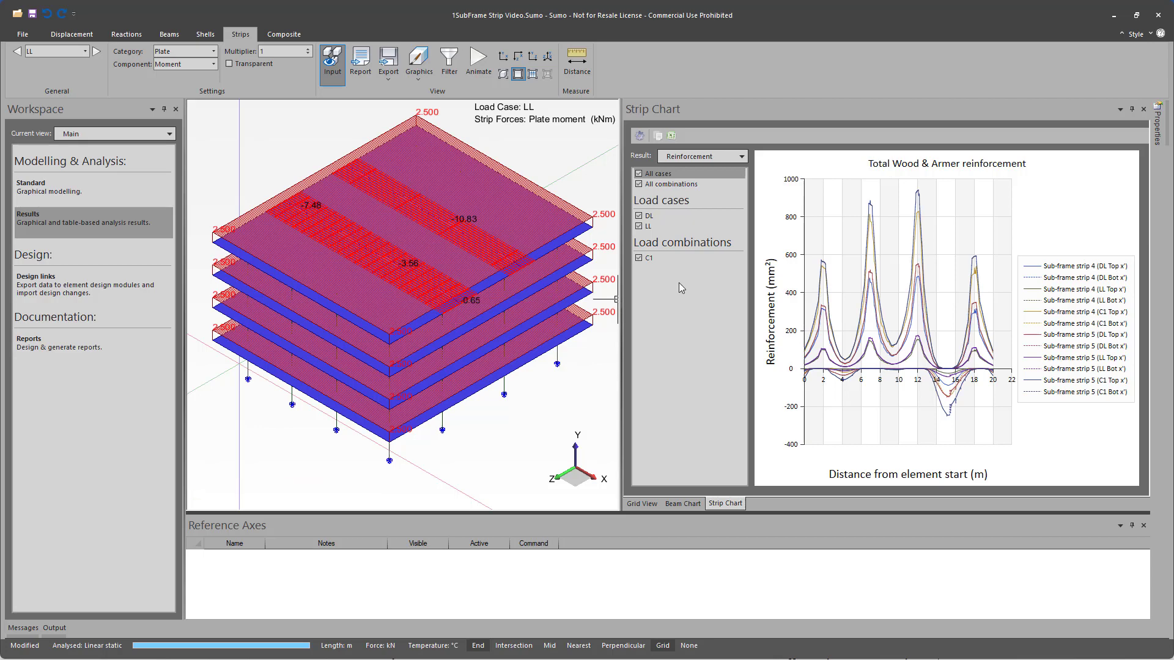
click(740, 158)
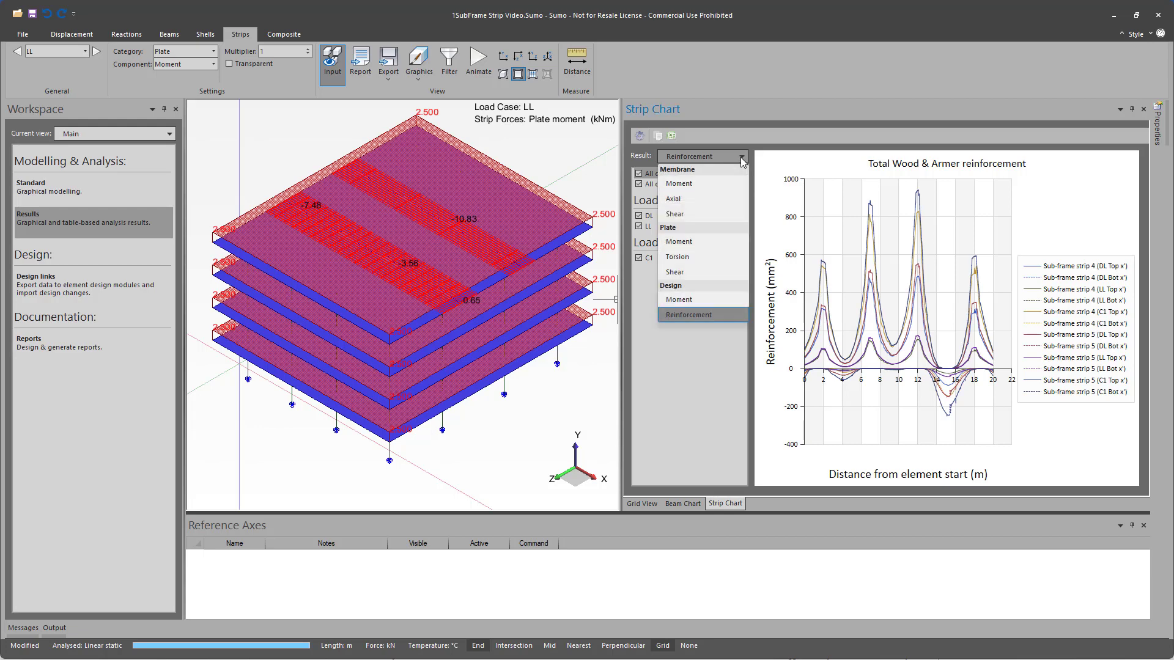
click(714, 244)
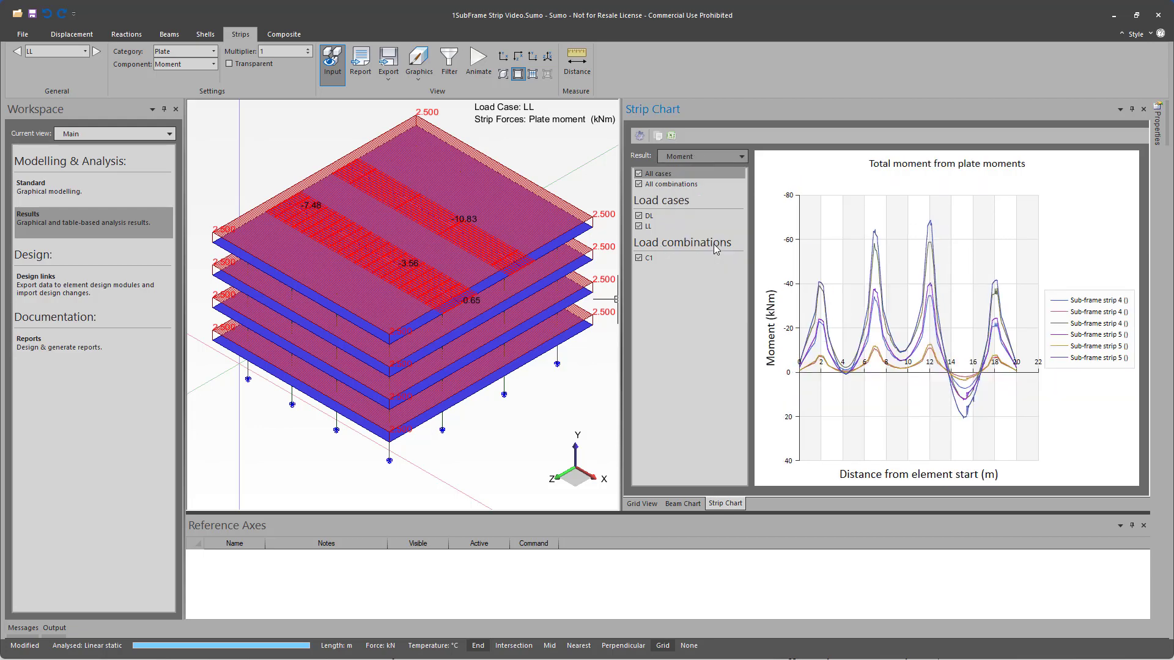
Export sub-frame strip 1 through Design links to the Continuous Beam program.
click(35, 281)
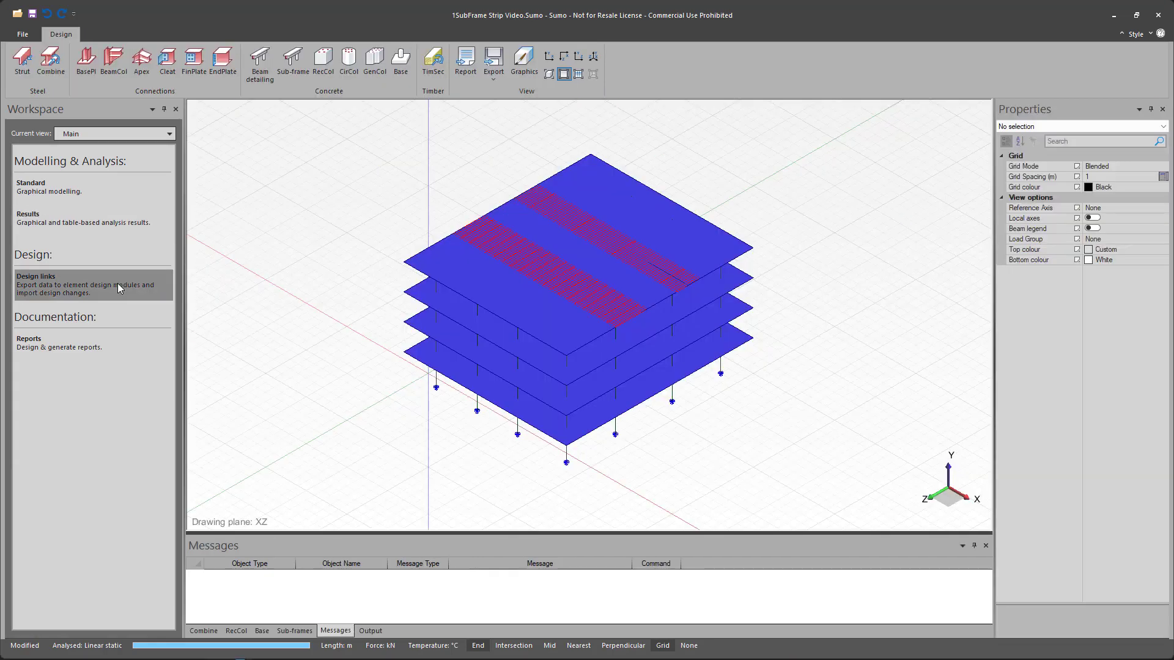
click(285, 632)
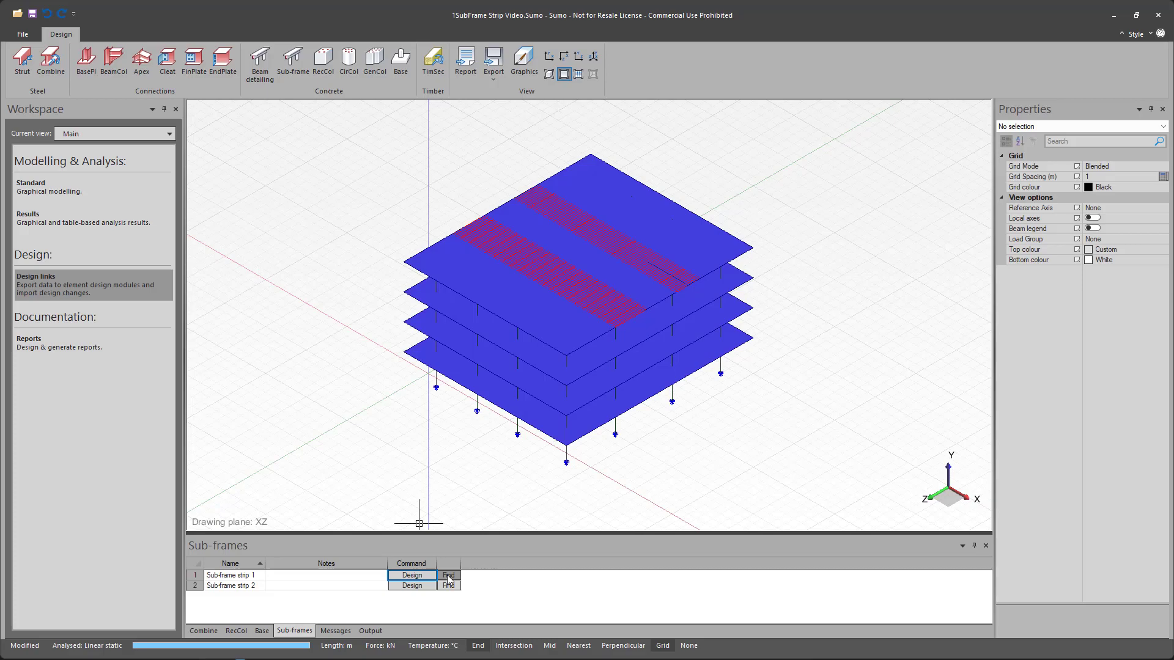
click(448, 576)
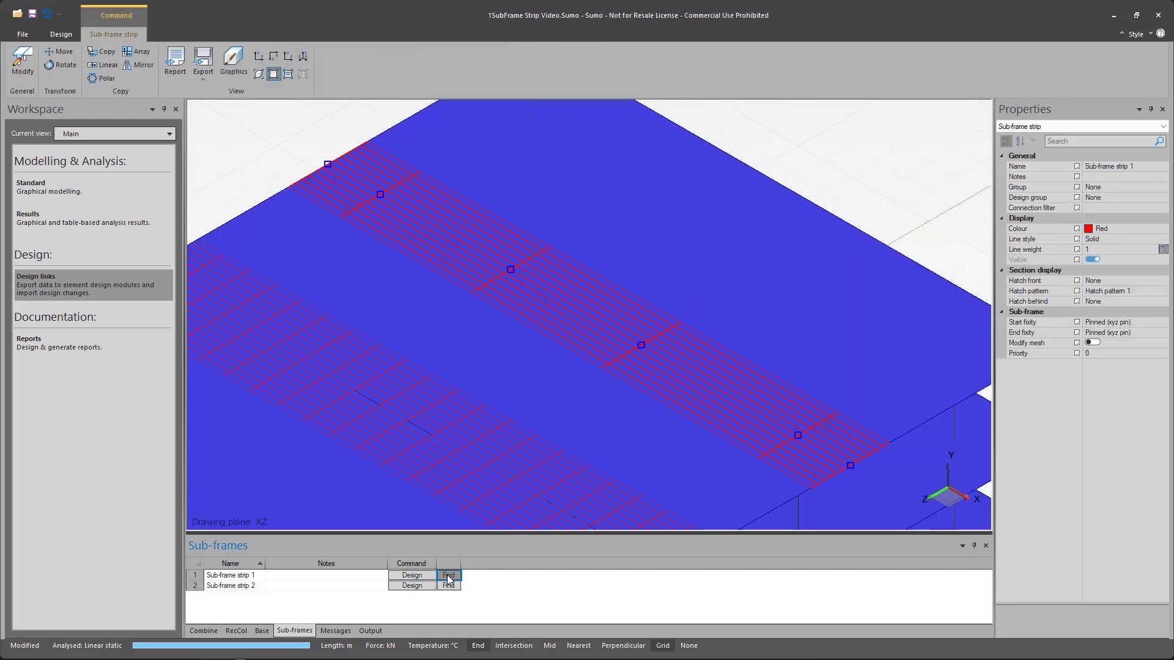
click(413, 576)
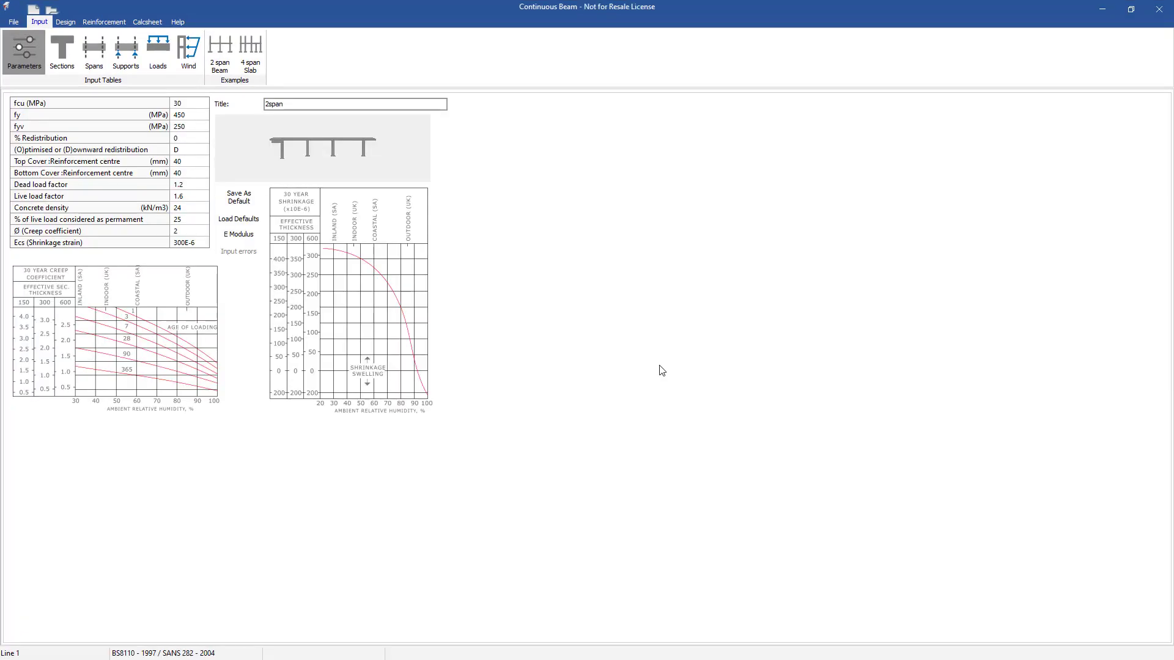
Review the imported sections, supports and the 4.5 kN/m live and 7.5 kN/m dead loads.
click(60, 59)
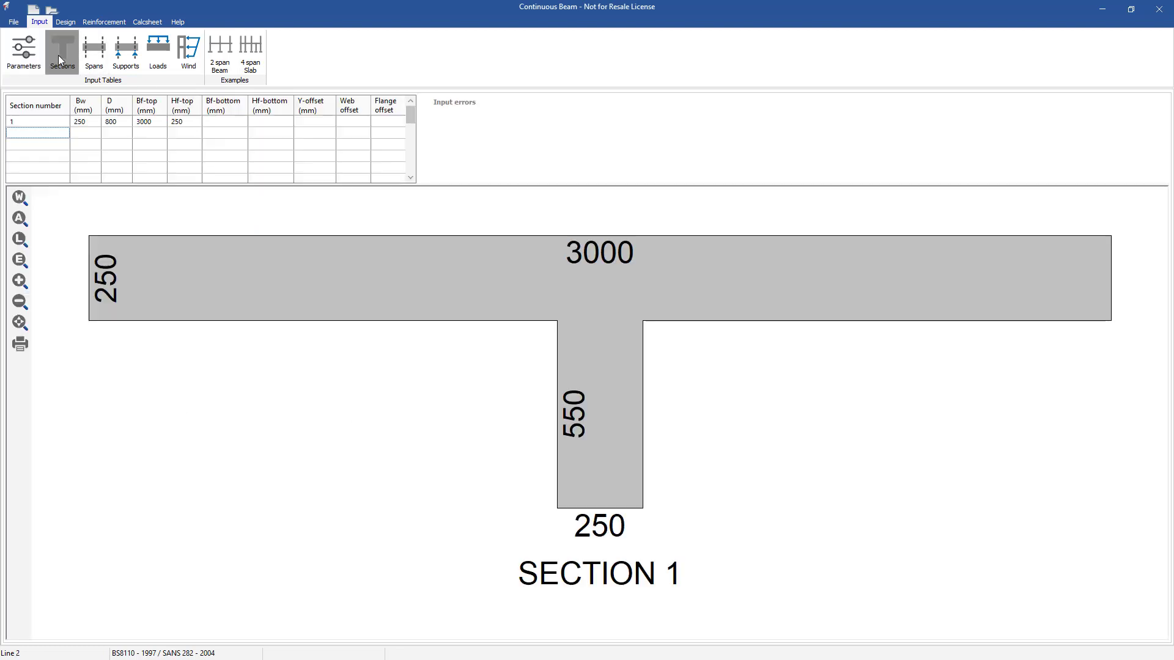
click(121, 53)
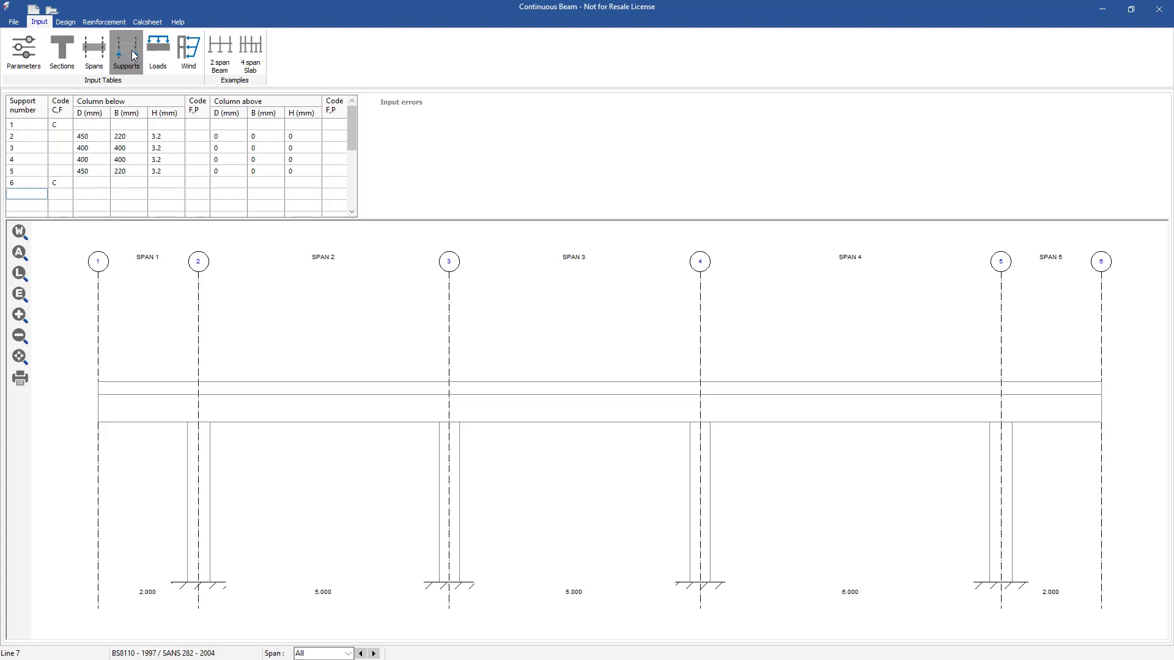
click(158, 49)
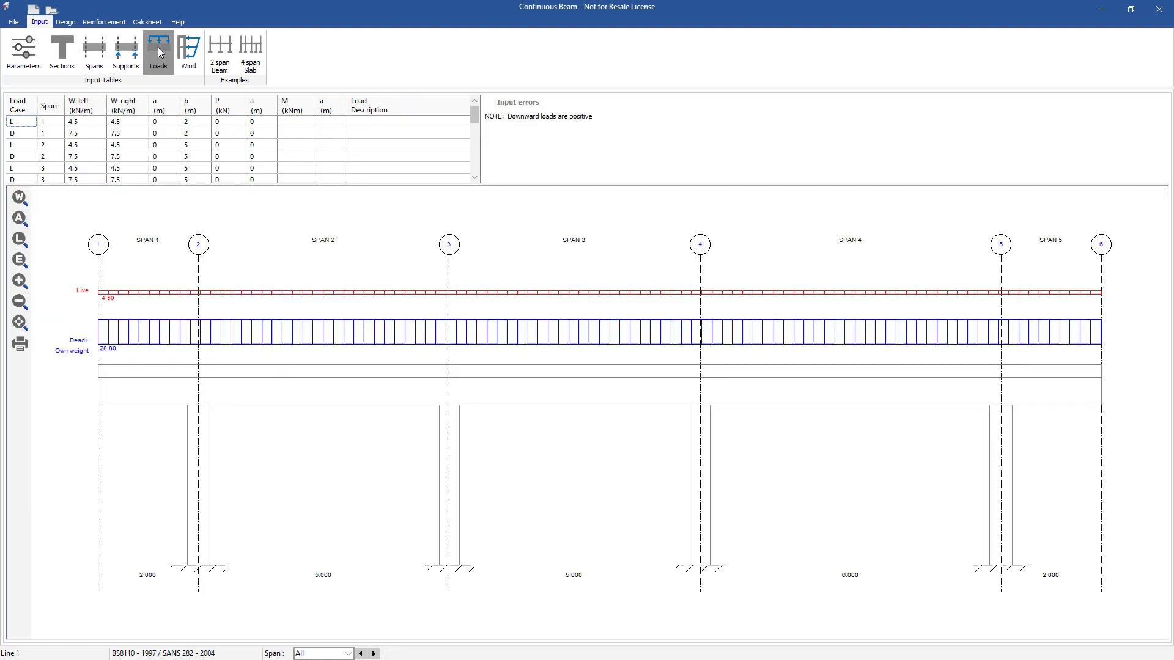
Check deflections, shear and moment diagrams, and required reinforcement (Asv max 0.46 mm²/mm, As max -429.5 mm²).
click(65, 24)
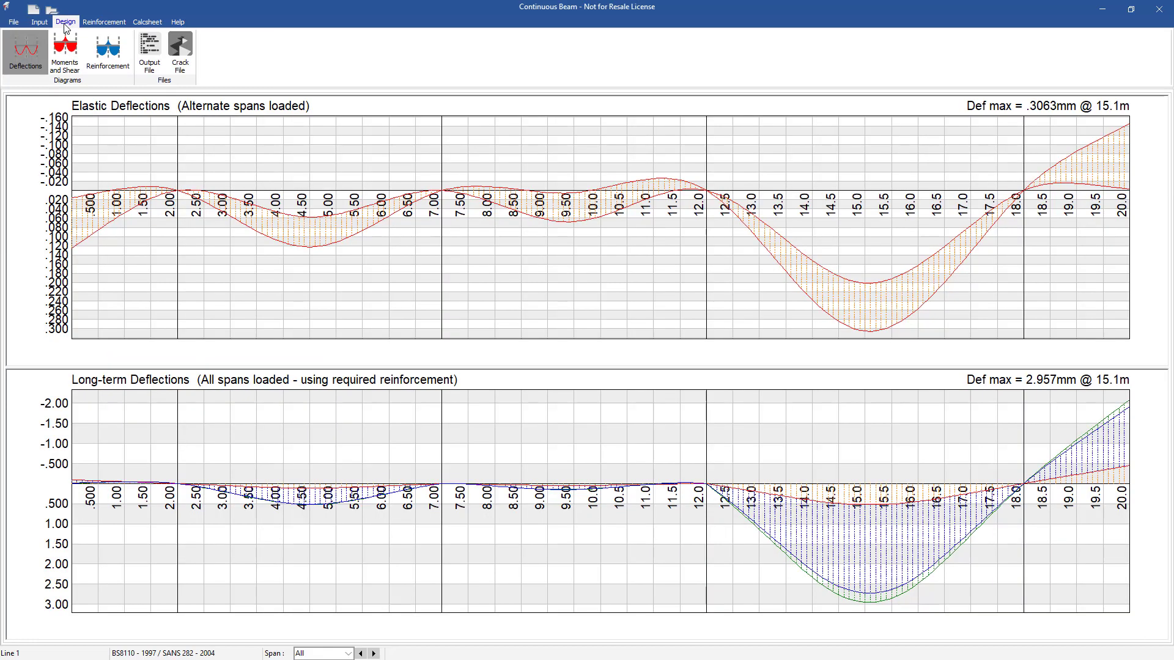
click(67, 55)
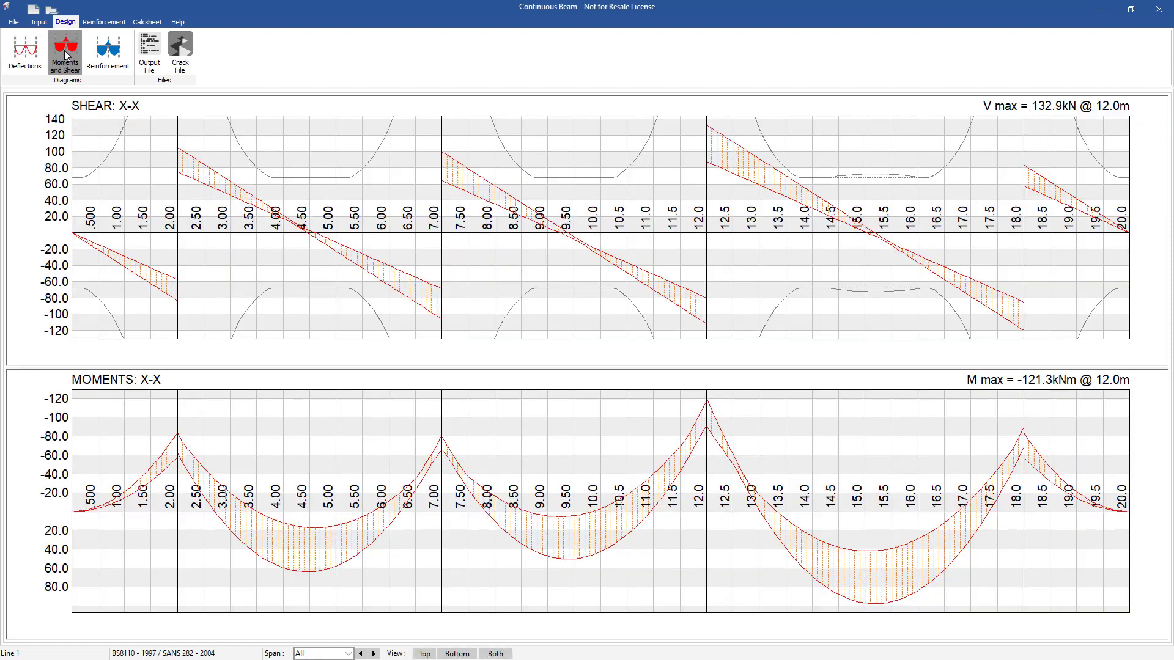
click(104, 54)
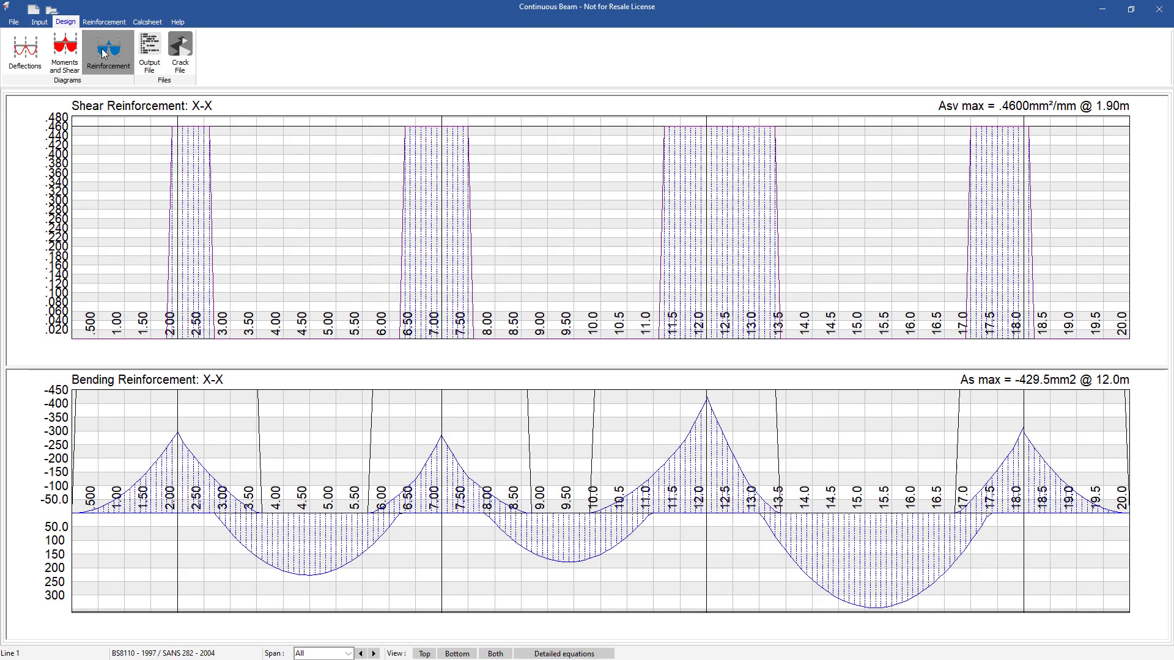
Generate the main bars, inspect the 3D cage, and produce the bending schedule for gridlines A–F.
click(104, 23)
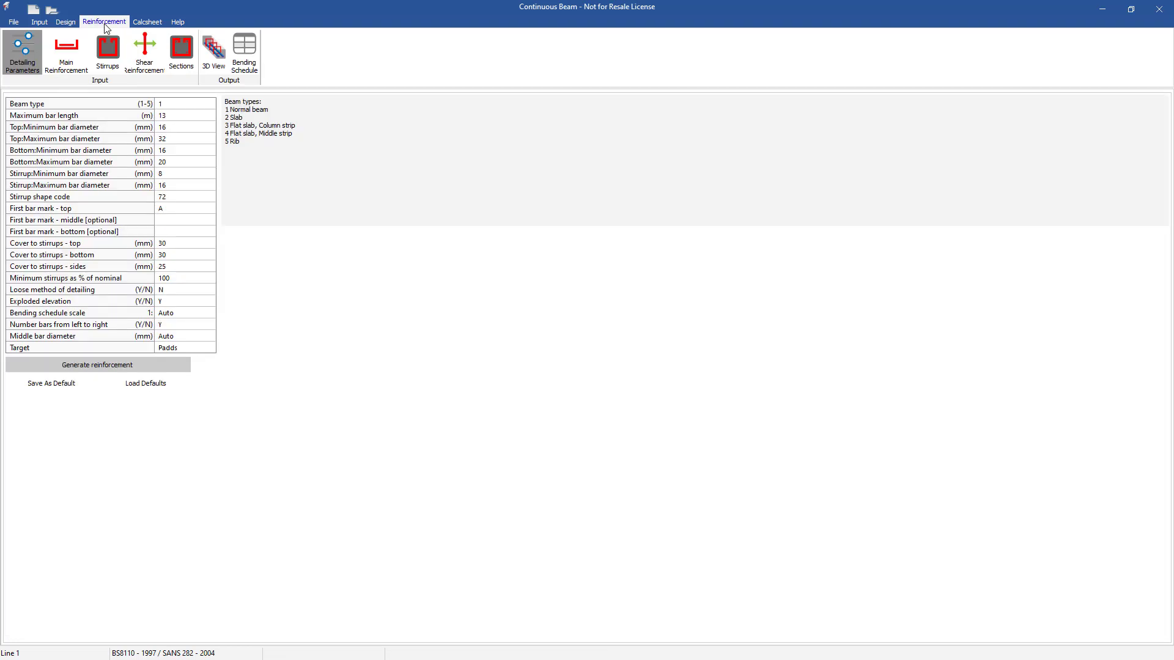
click(130, 364)
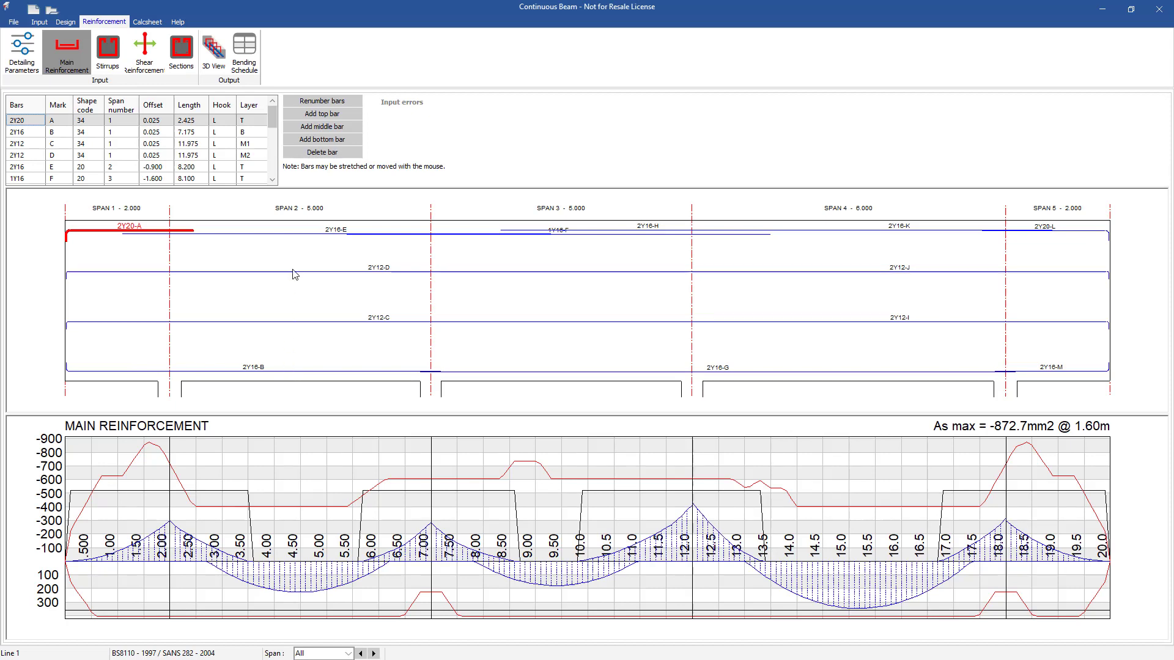
click(224, 72)
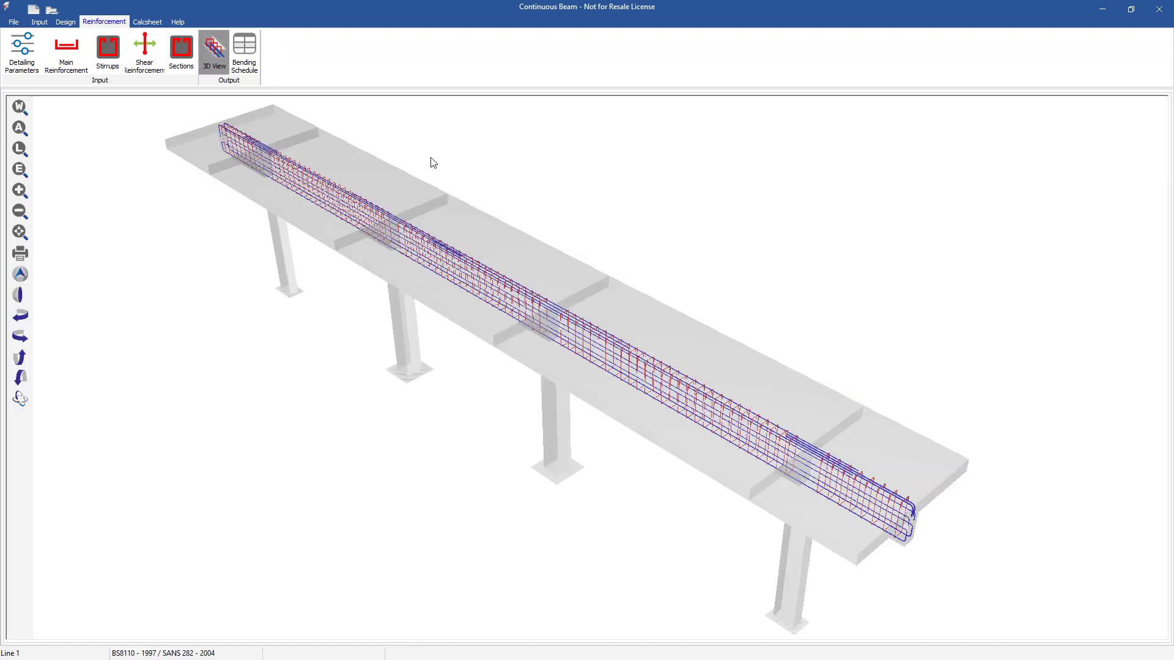
click(245, 59)
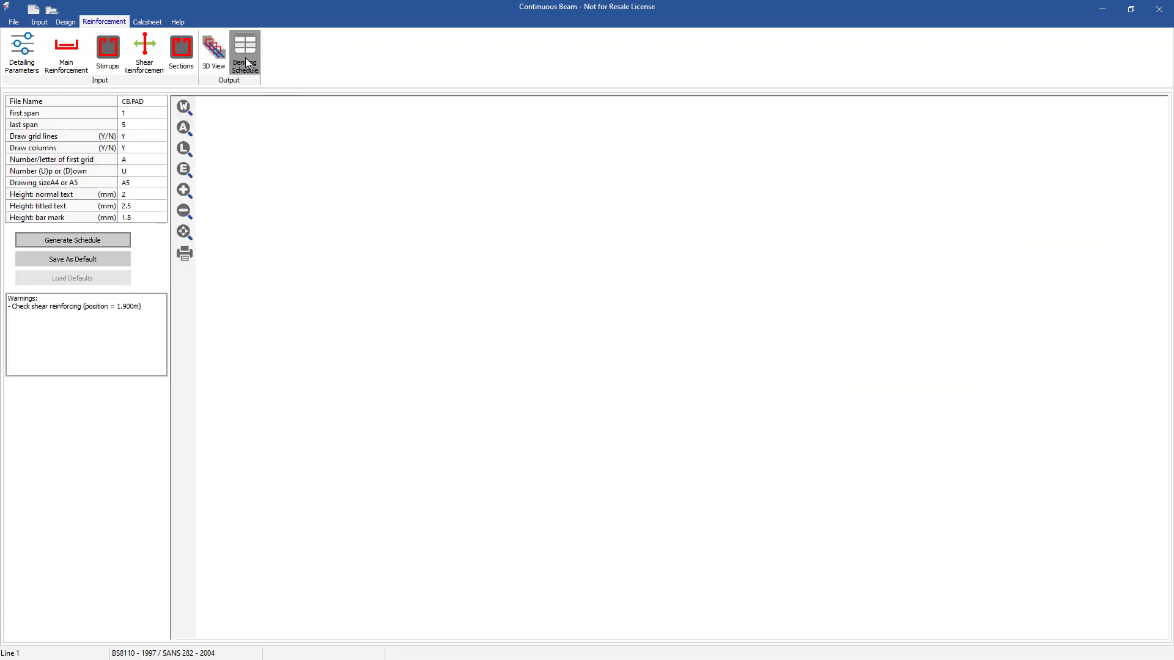
click(93, 247)
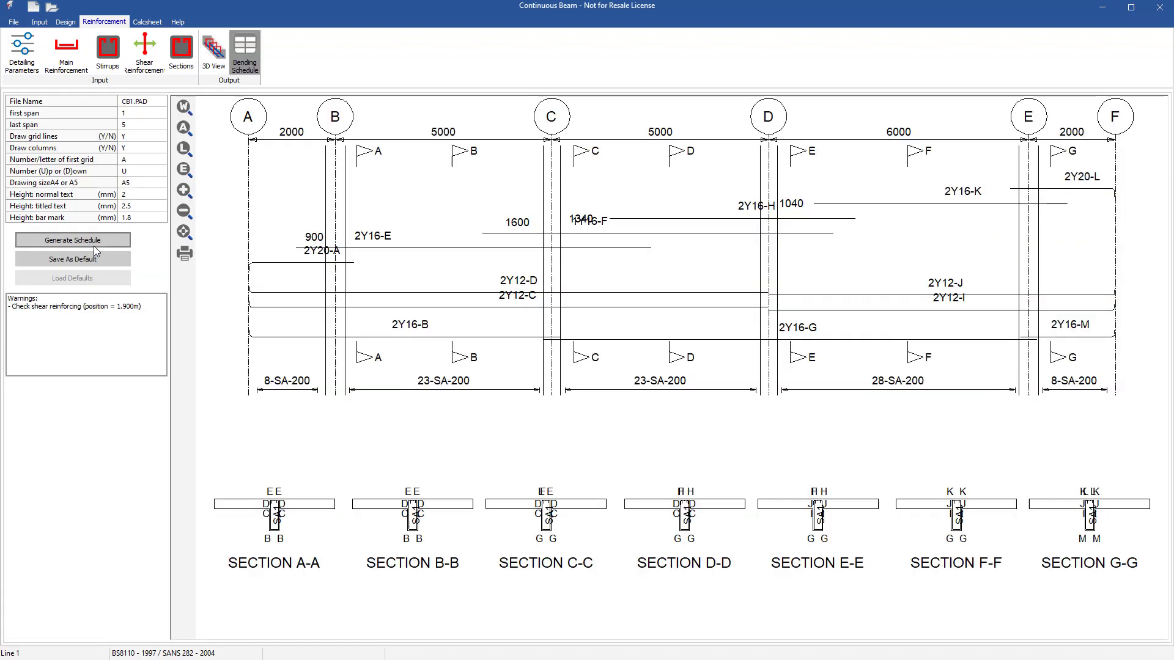